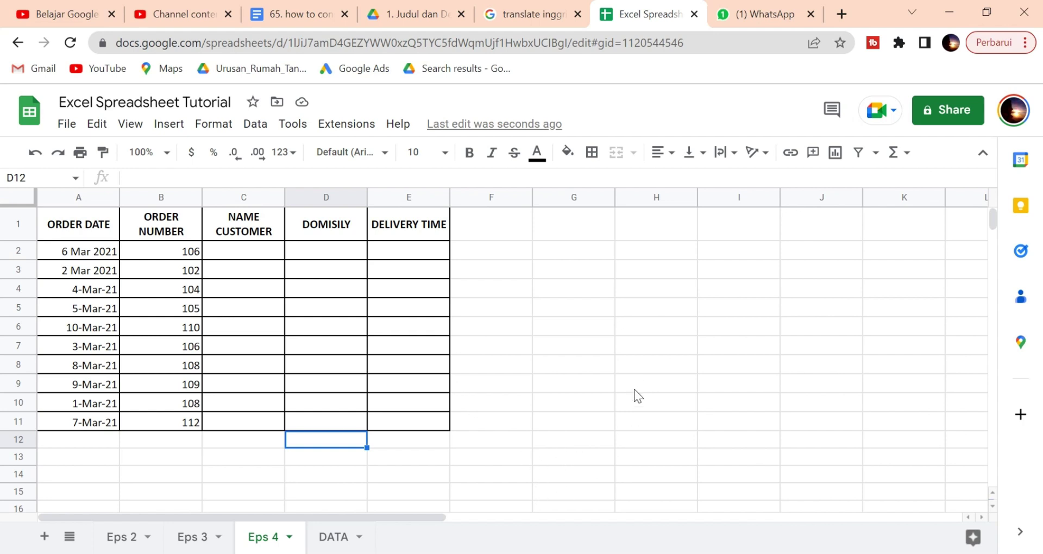
Examine the order table on the Eps 4 sheet, including its customer name, domisily and delivery time columns.
left_click(529, 439)
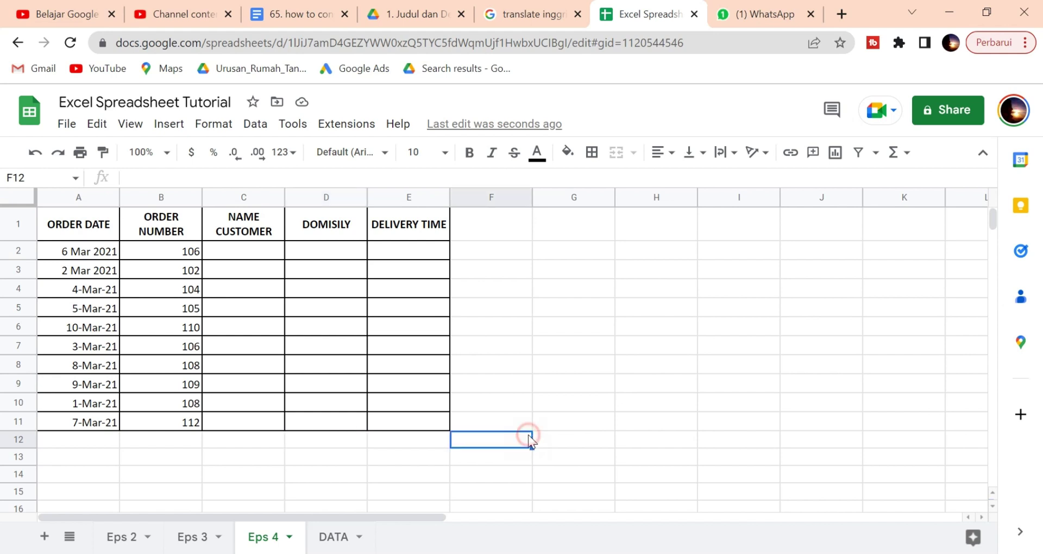
left_click(492, 270)
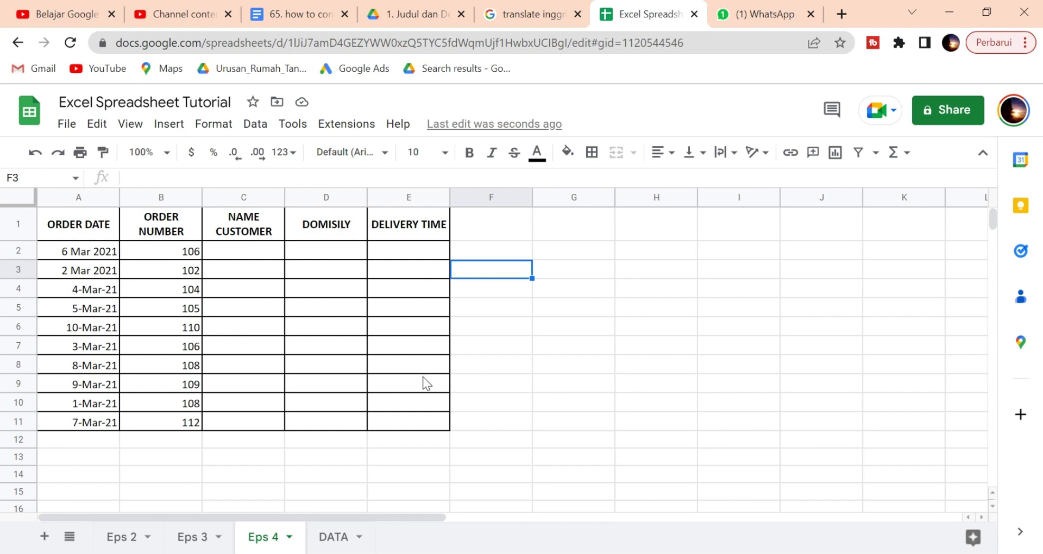
left_click_drag(94, 236, 324, 371)
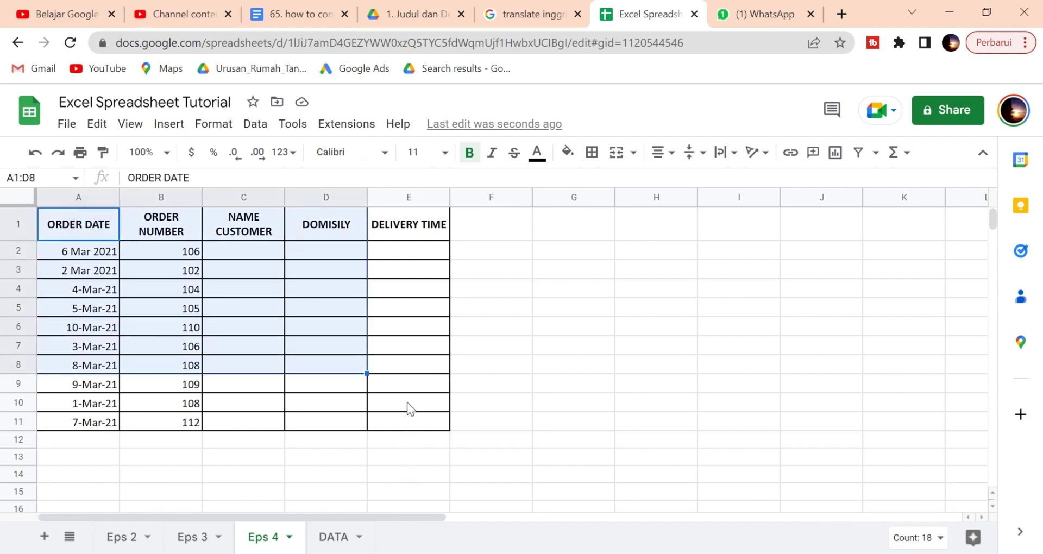
left_click_drag(100, 224, 387, 424)
left_click(508, 420)
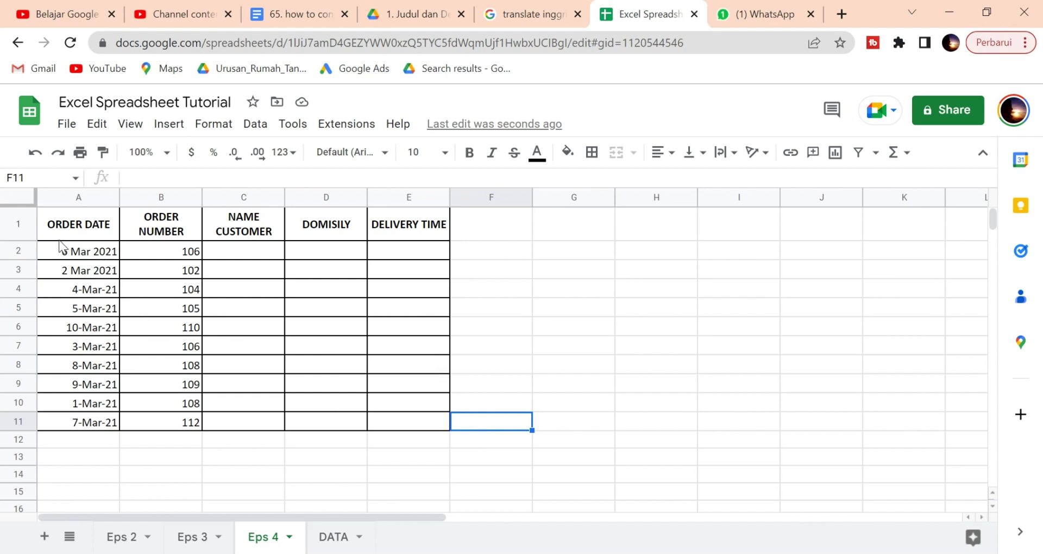
left_click_drag(103, 227, 244, 422)
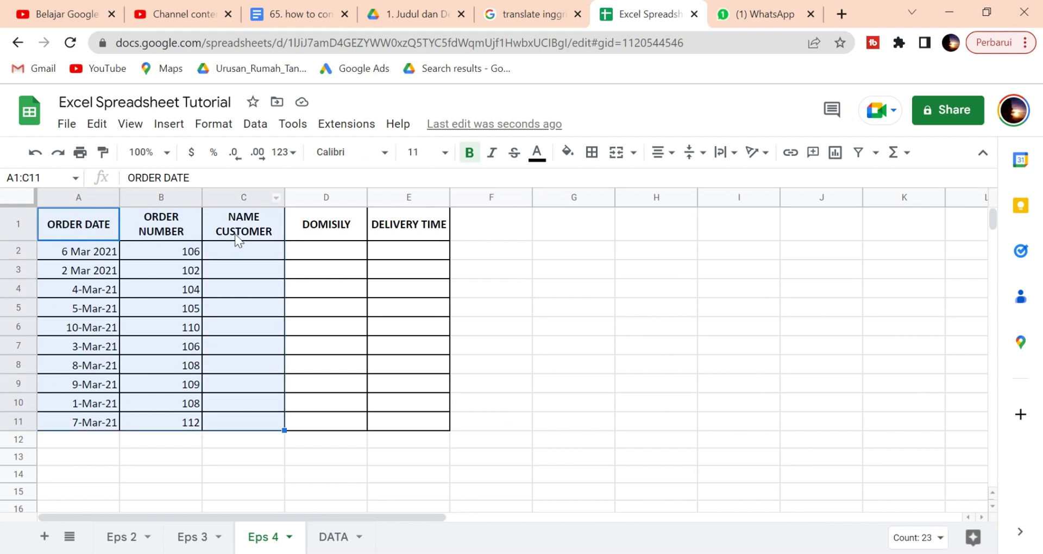
left_click(236, 233)
left_click(318, 231)
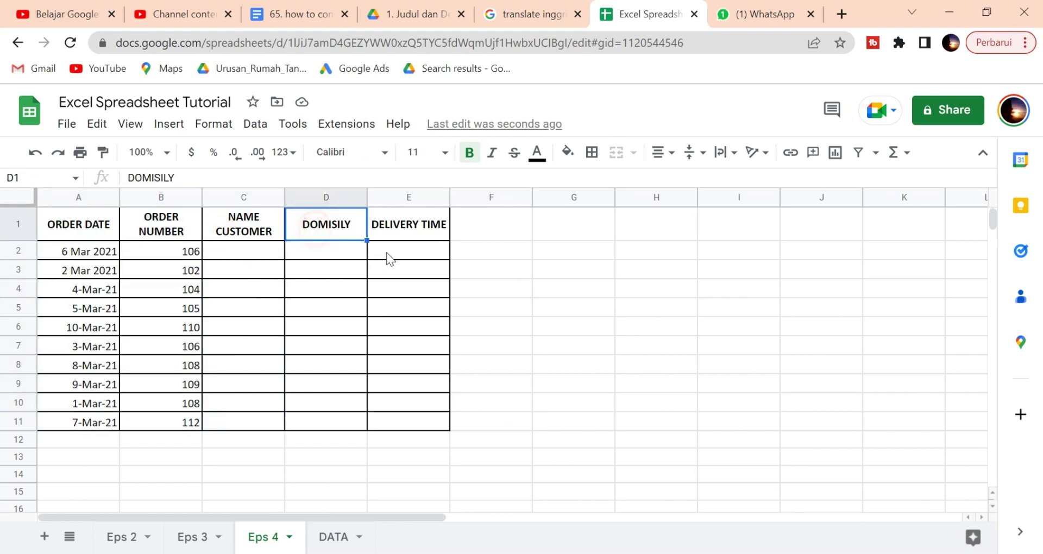
left_click(410, 235)
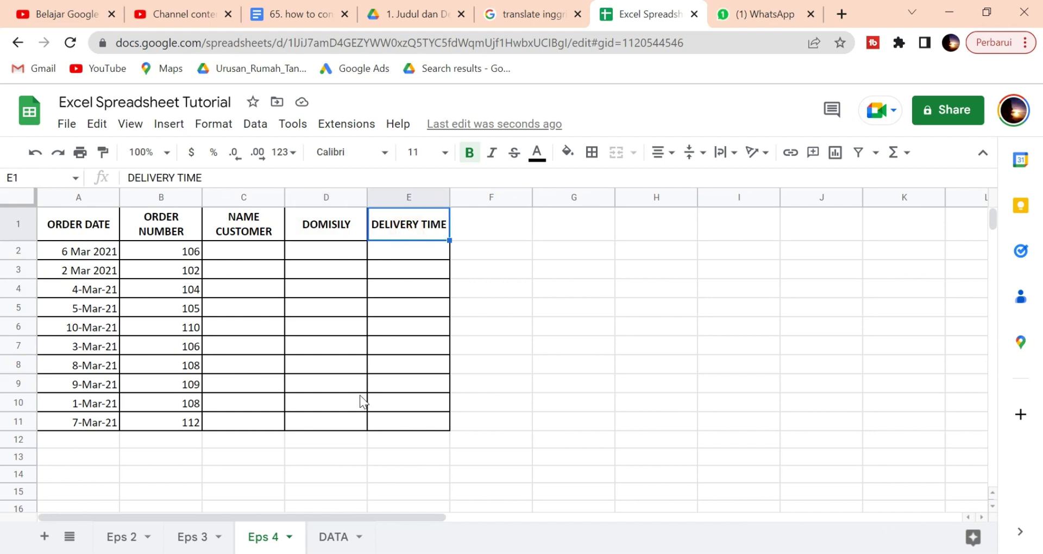
On the DATA sheet, replace the gender entries in C2 and C3 with MALE.
left_click(333, 537)
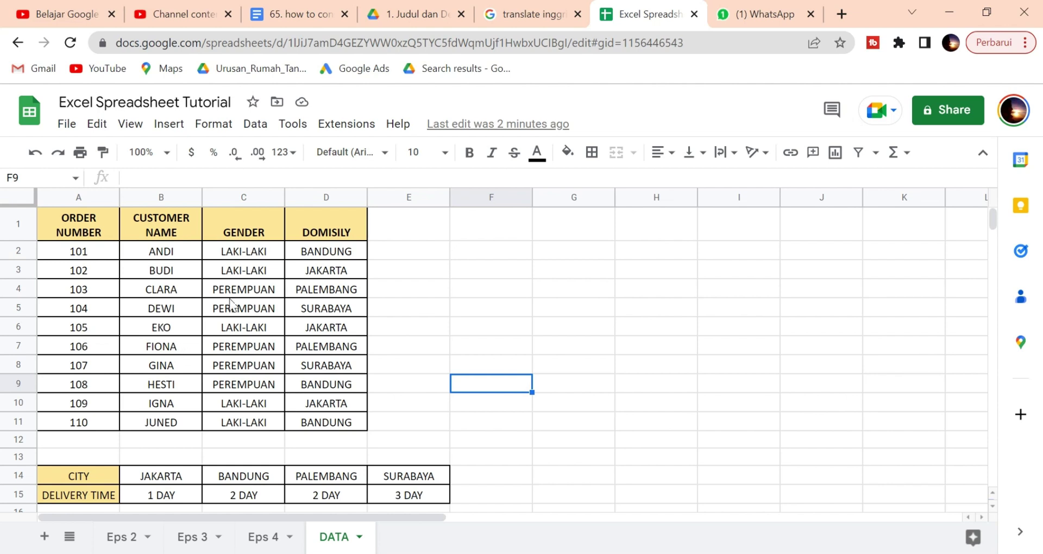
left_click(255, 251)
type("MALE")
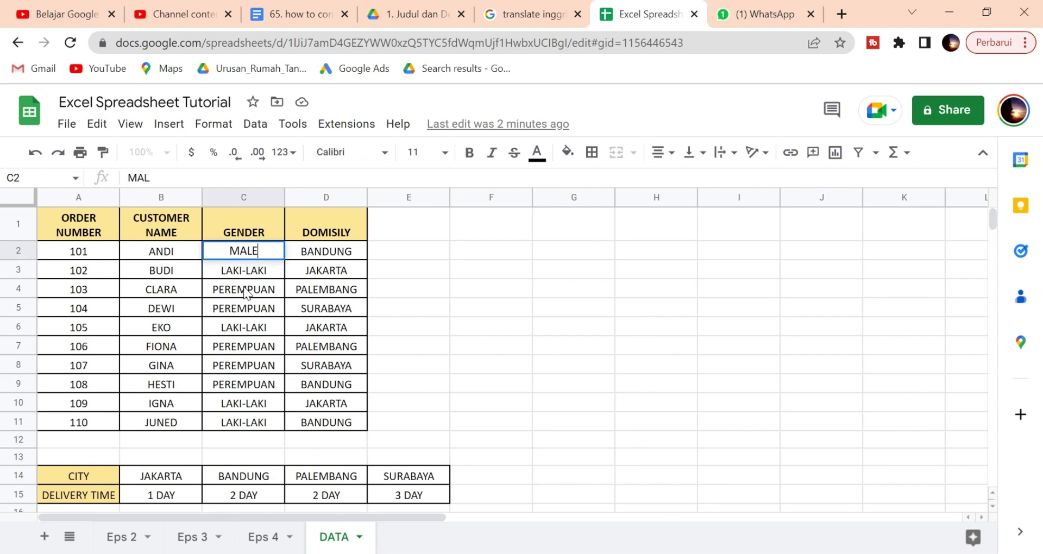
key("Return")
key("ctrl+d")
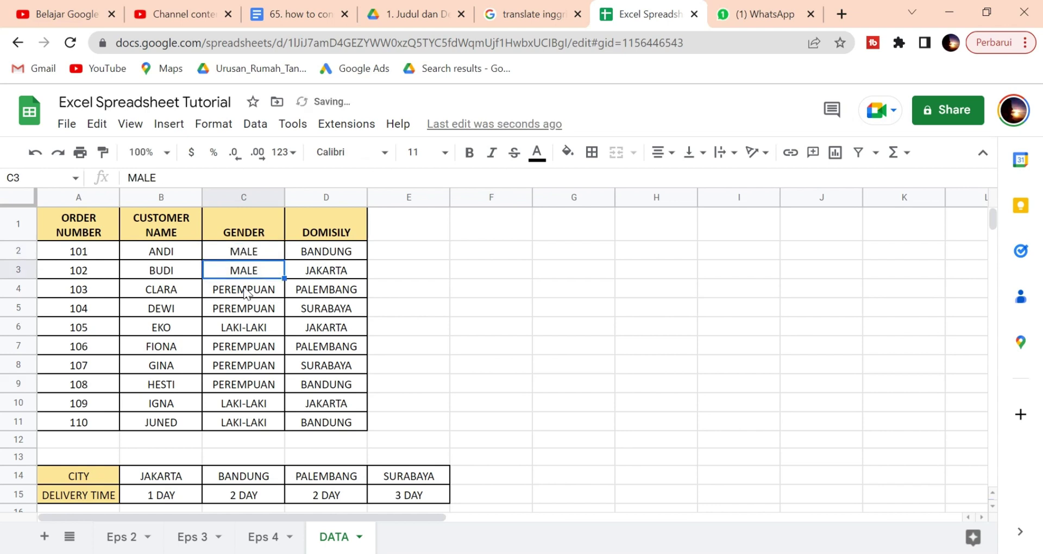
Replace the gender entries in C4 and C5 with FEMALE and the one in C6 with MALE.
left_click(245, 289)
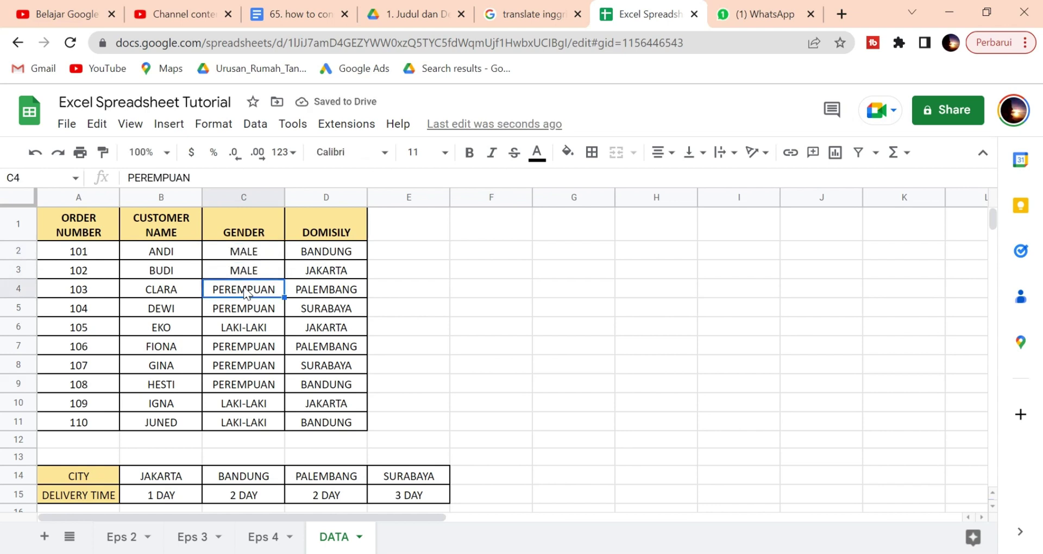
type("FEMALE")
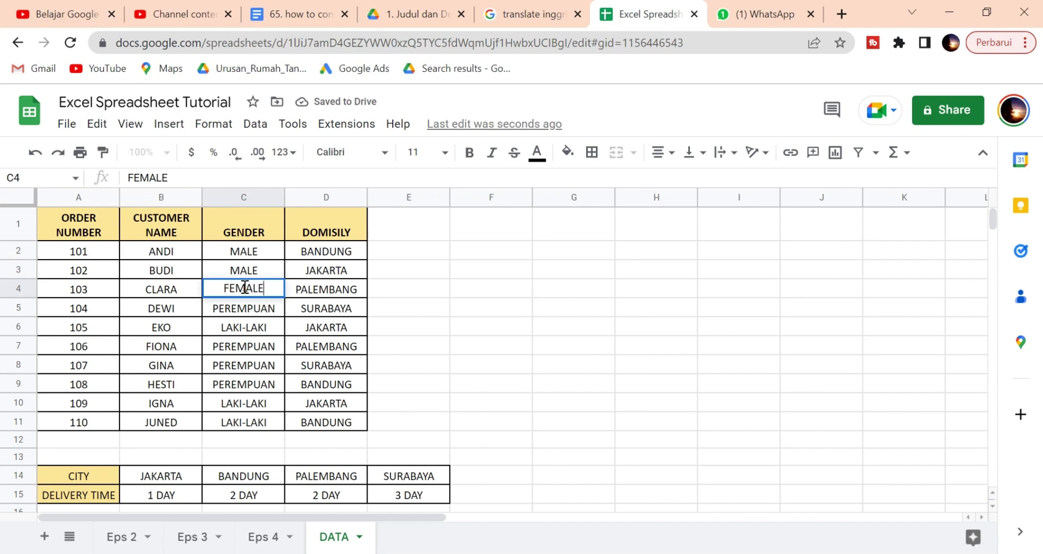
key("Return")
key("ctrl+d")
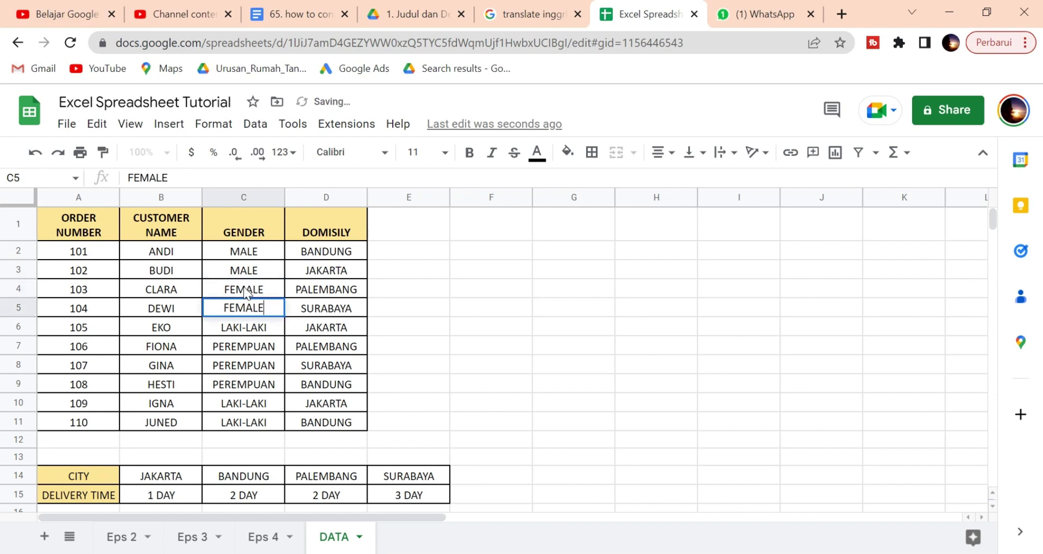
key("Down")
type("MALE")
key("Return")
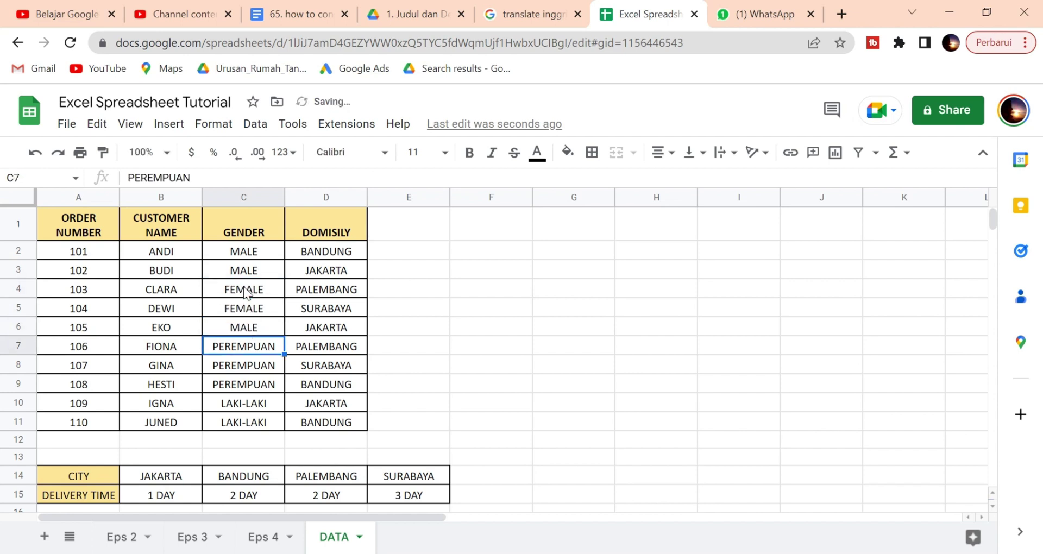
Replace the gender entries in C7, C8 and C9 with FEMALE.
type("FEMALE")
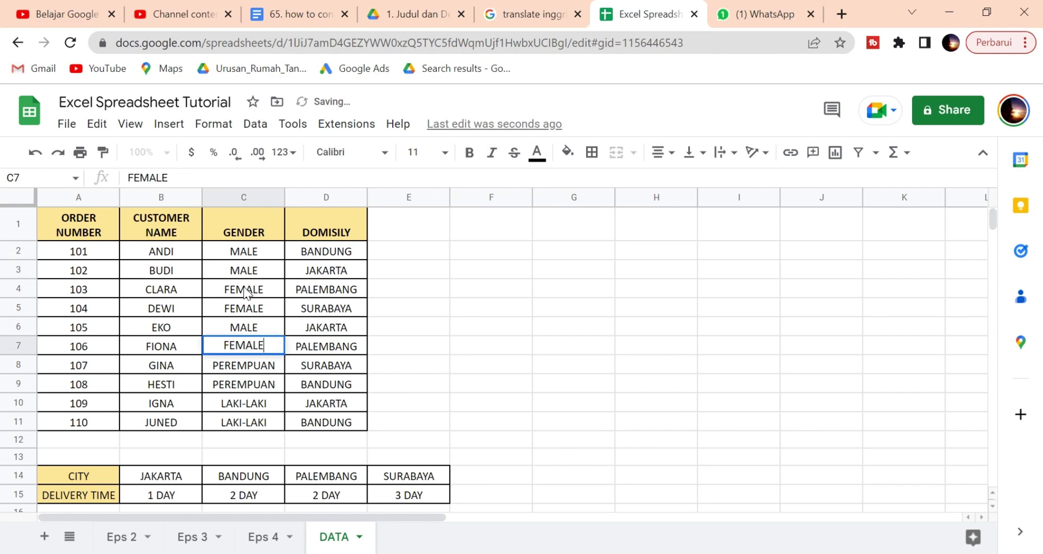
key("Return")
type("FEMALE")
key("ctrl+d")
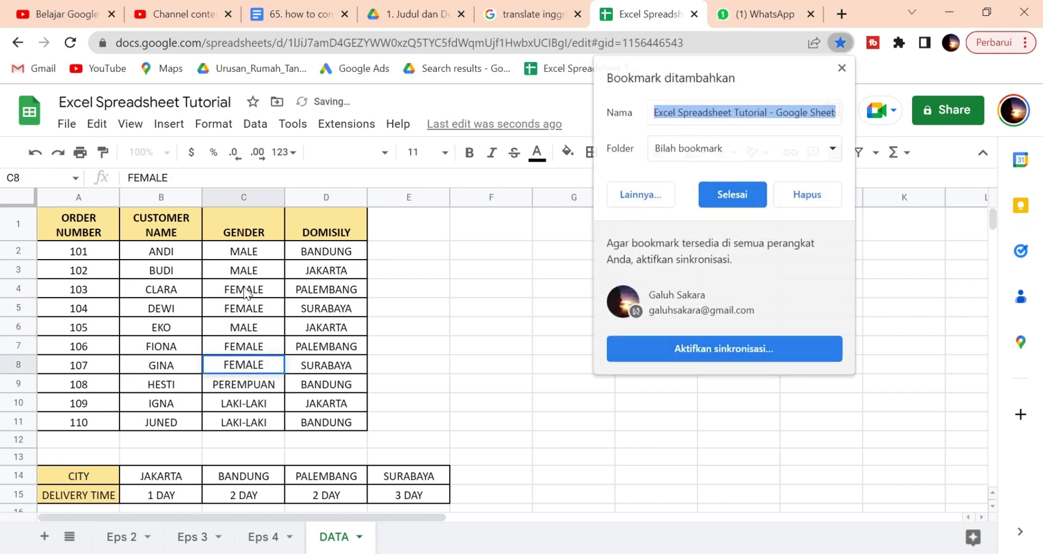
key("Return")
type("FEMALE")
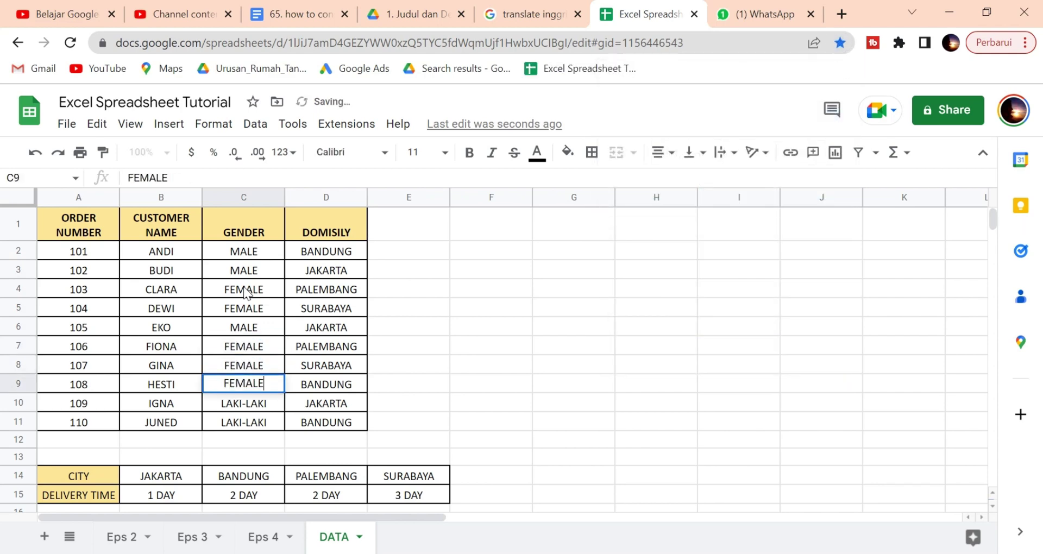
key("Return")
Replace the remaining gender entries in C10 and C11 with Male.
type("Male")
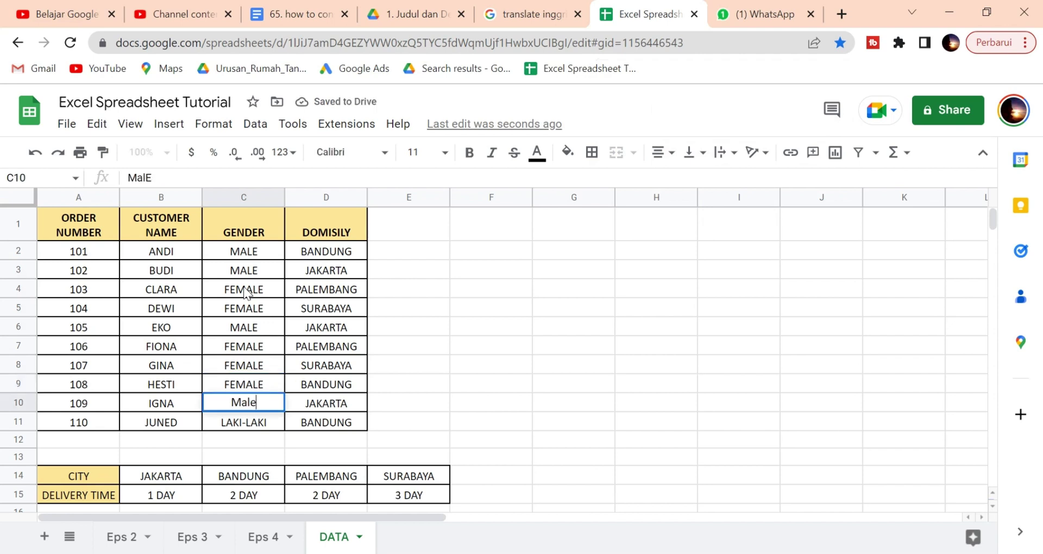
key("Return")
type("Male")
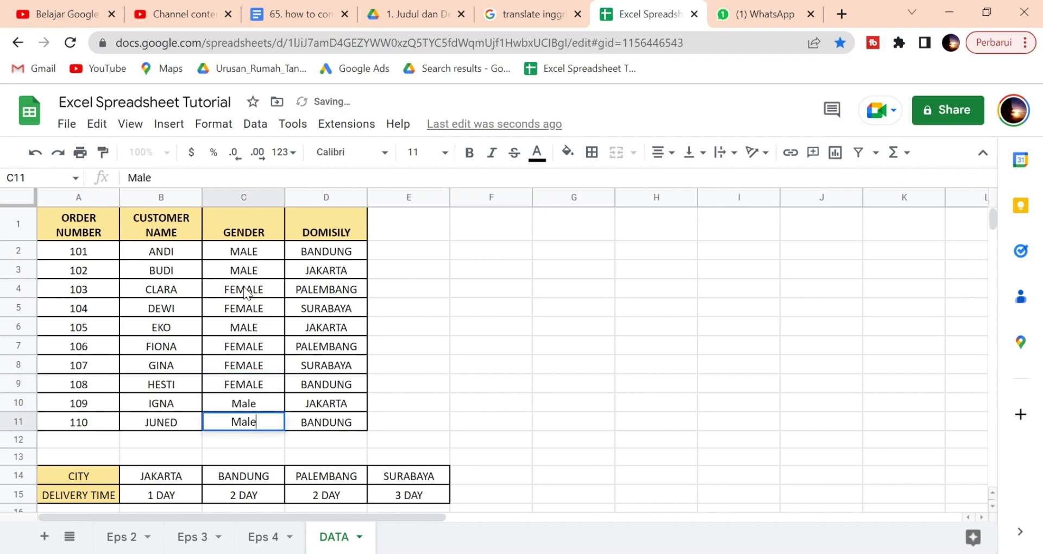
left_click(479, 362)
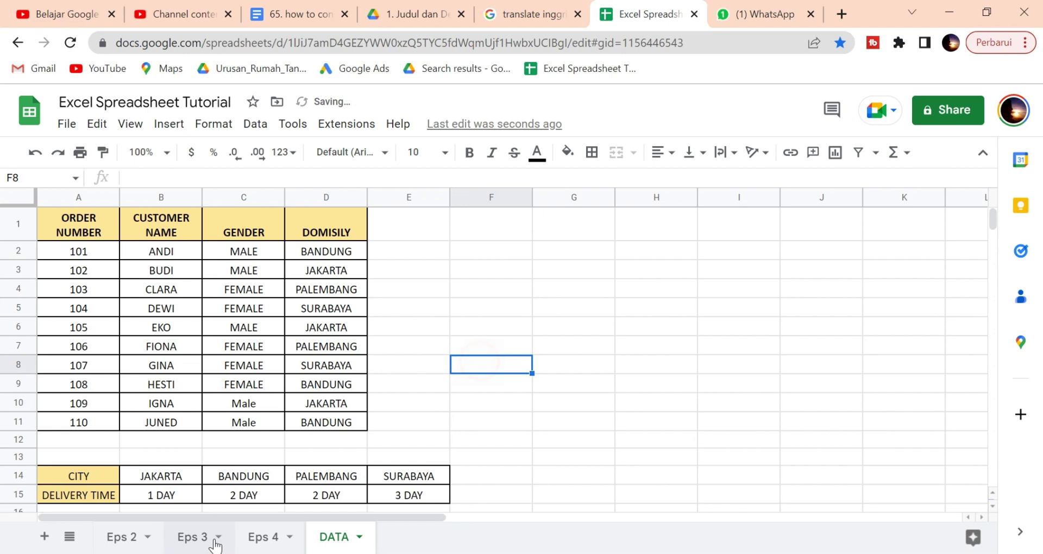
Compare the first order number on the Eps 4 sheet with its matching customer row on the DATA sheet.
left_click(251, 538)
left_click(276, 285)
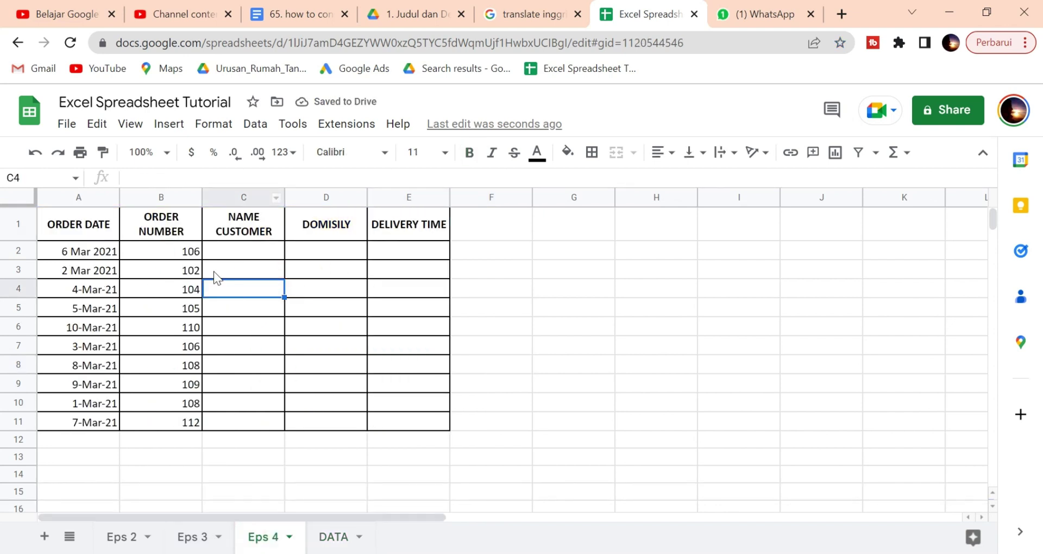
left_click(196, 269)
left_click(160, 248)
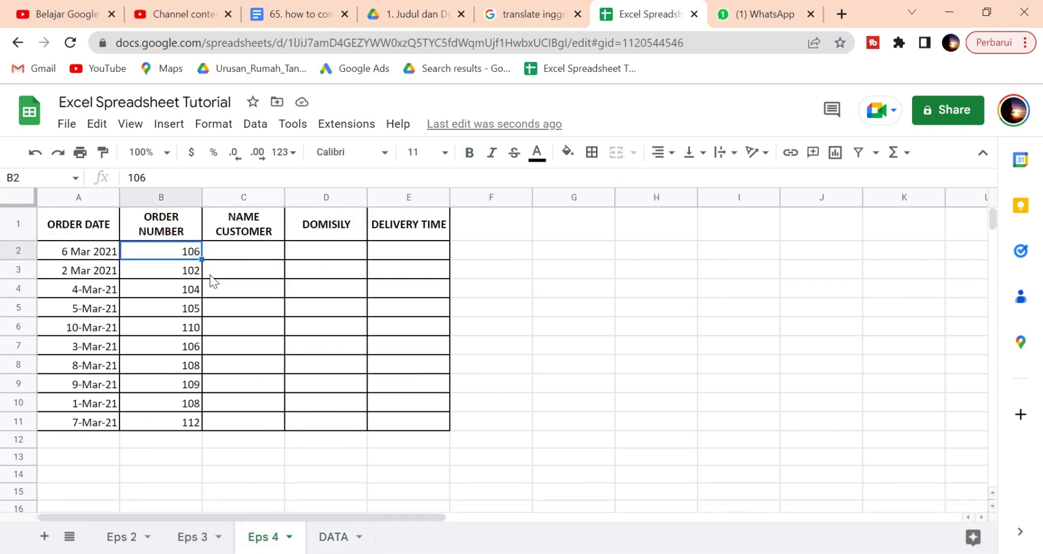
left_click(327, 539)
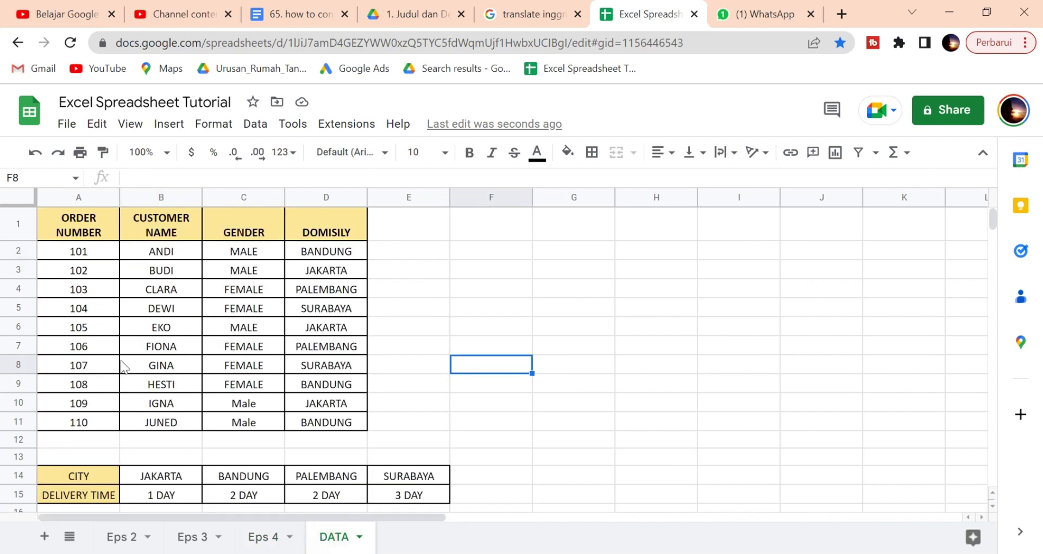
left_click(85, 351)
left_click(158, 349)
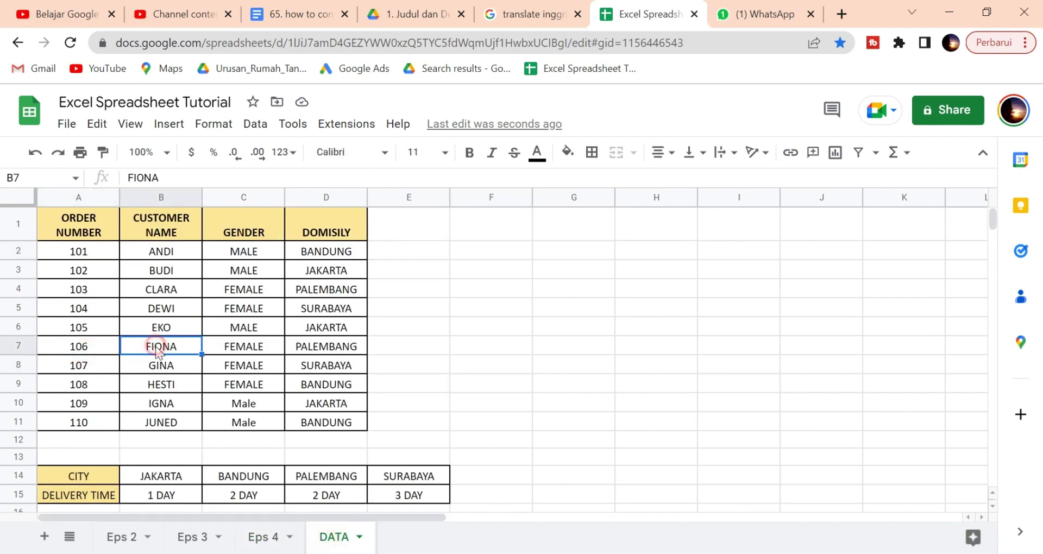
left_click_drag(90, 348, 173, 350)
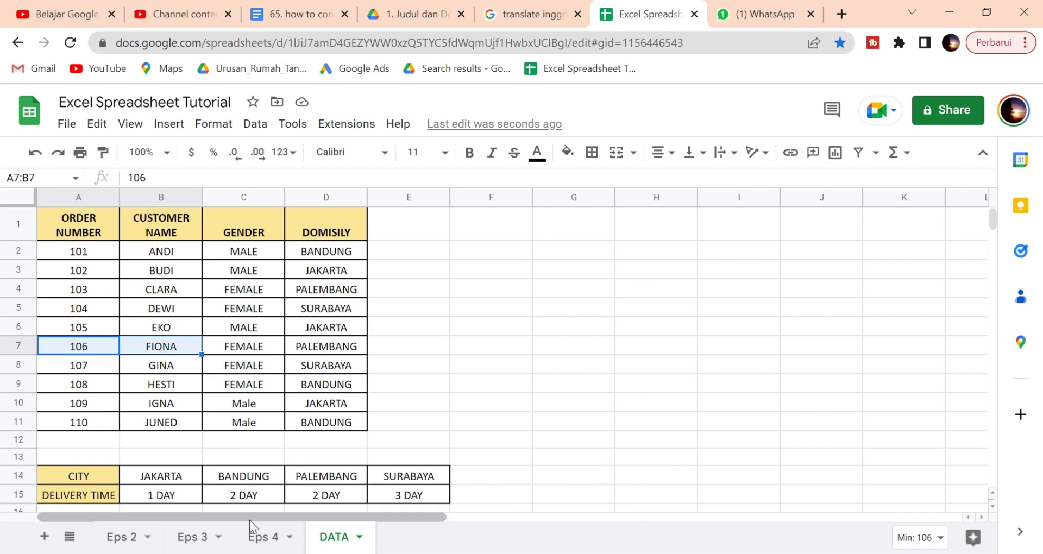
left_click(247, 539)
left_click(264, 439)
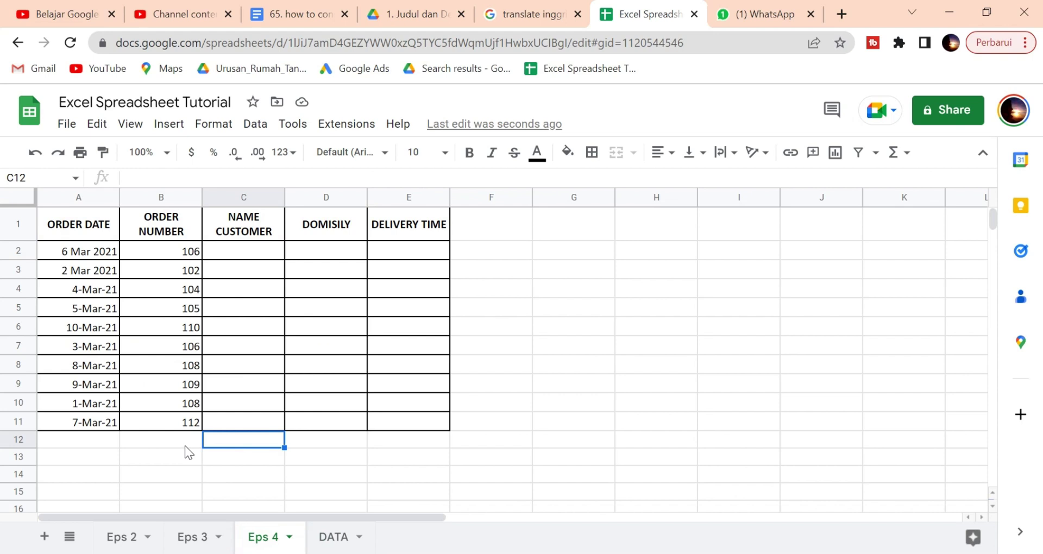
left_click(326, 538)
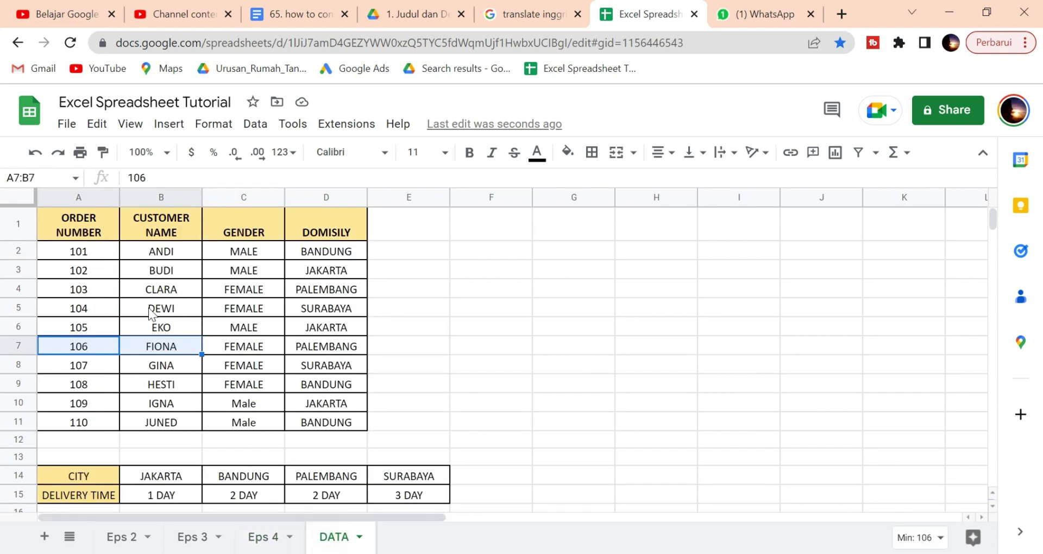
Start a VLOOKUP formula in cell C2 of the Eps 4 sheet, under NAME CUSTOMER.
left_click(256, 538)
left_click(274, 291)
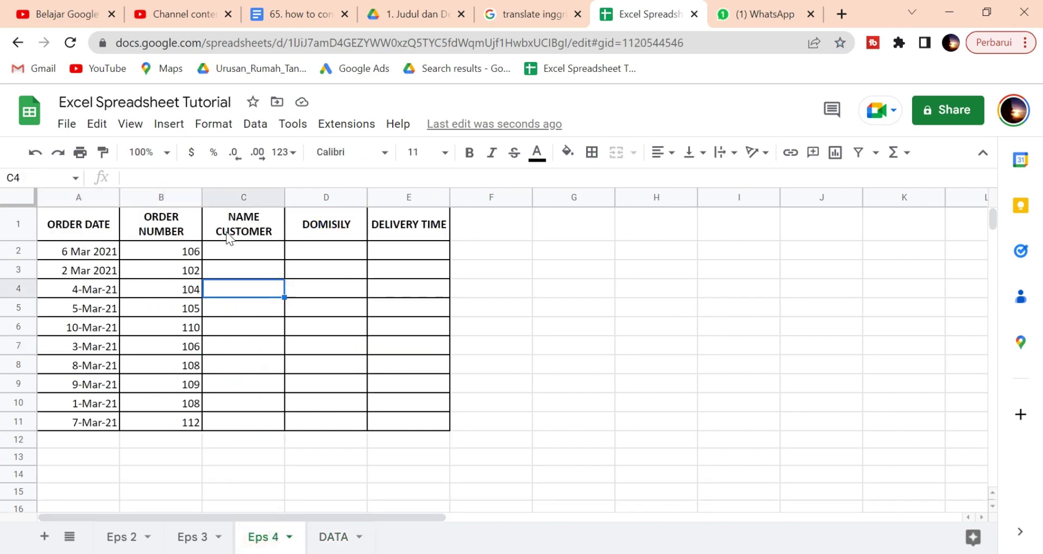
double_click(232, 251)
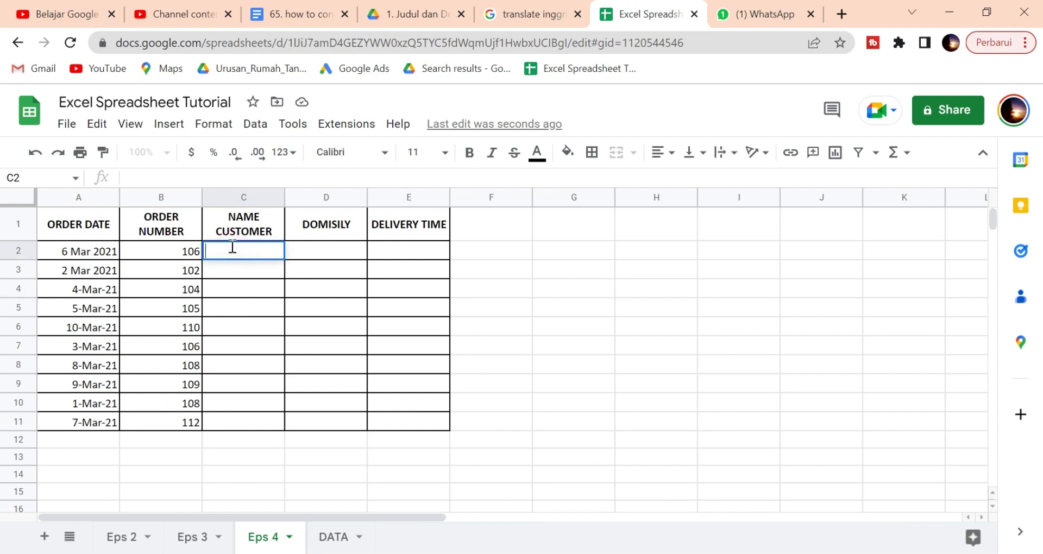
type("=vloo")
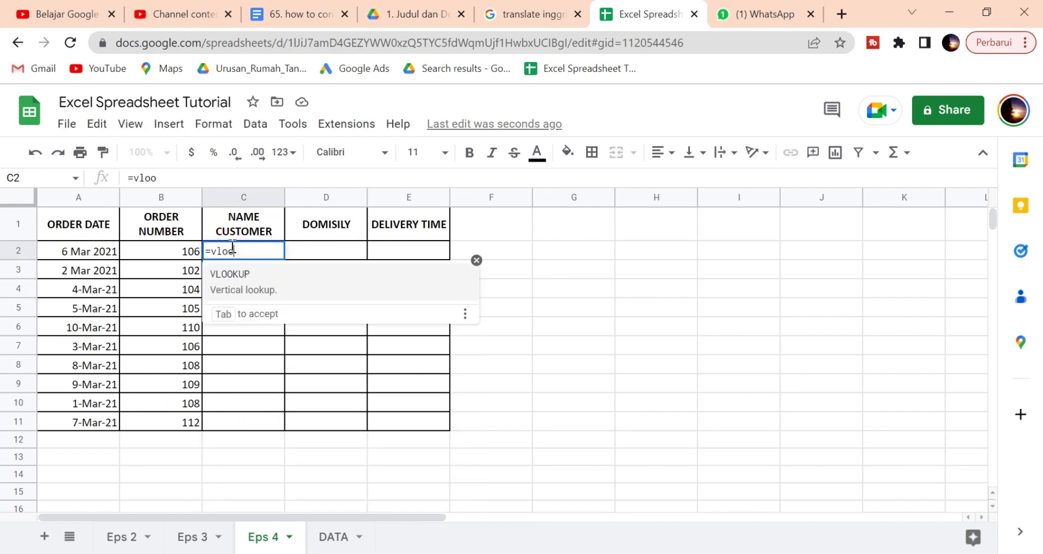
left_click(255, 282)
left_click(256, 275)
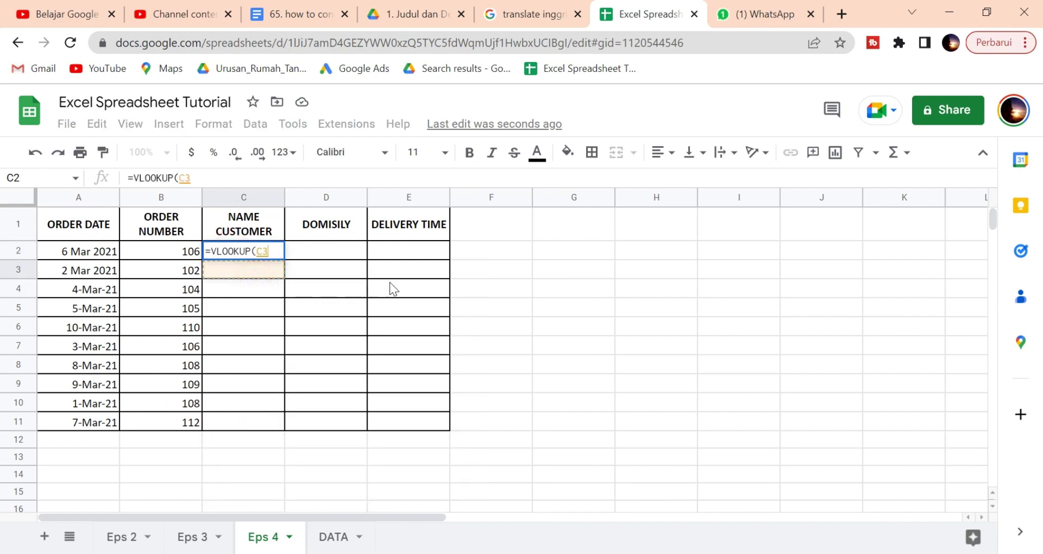
key("BackSpace")
key("BackSpace")
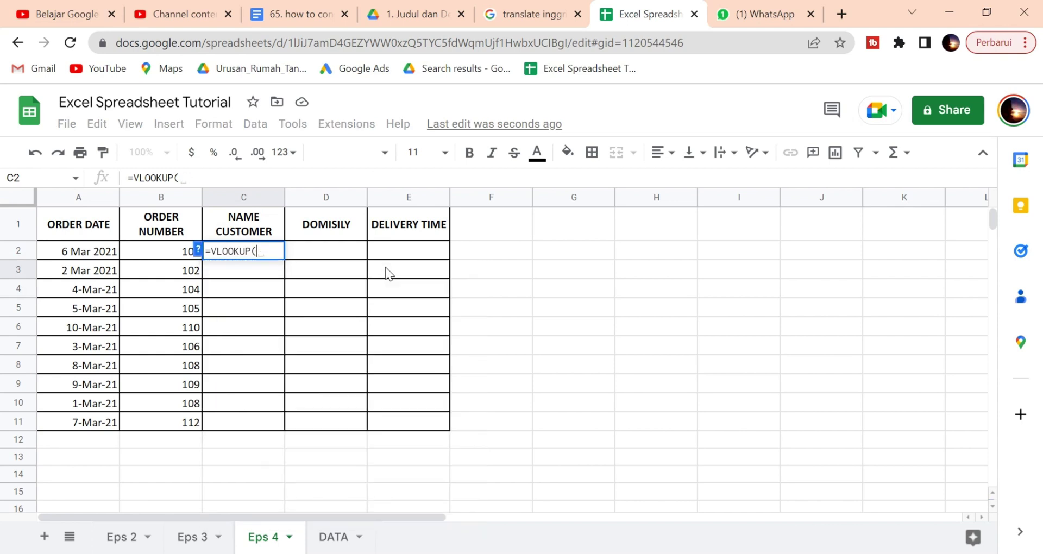
left_click(168, 253)
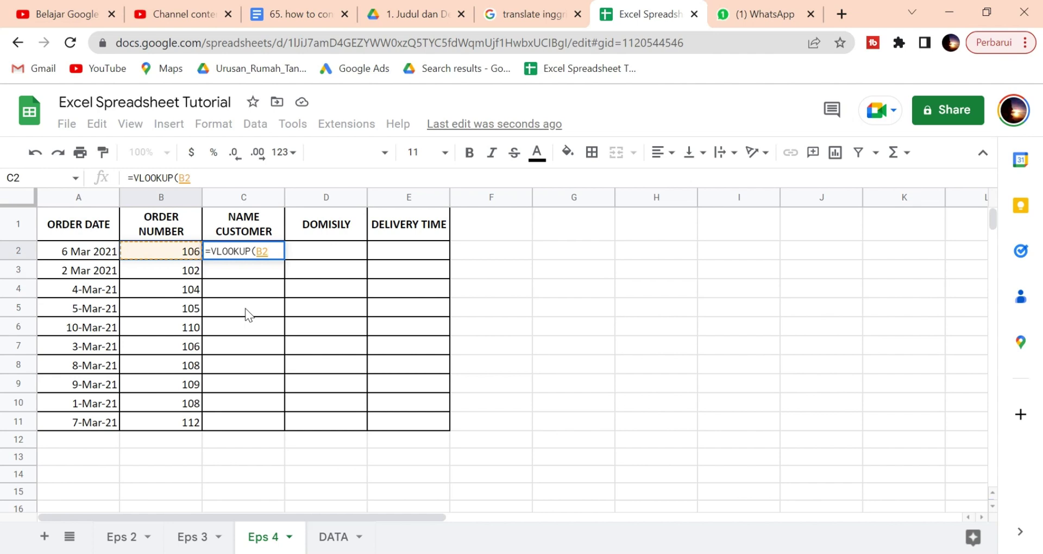
type(",")
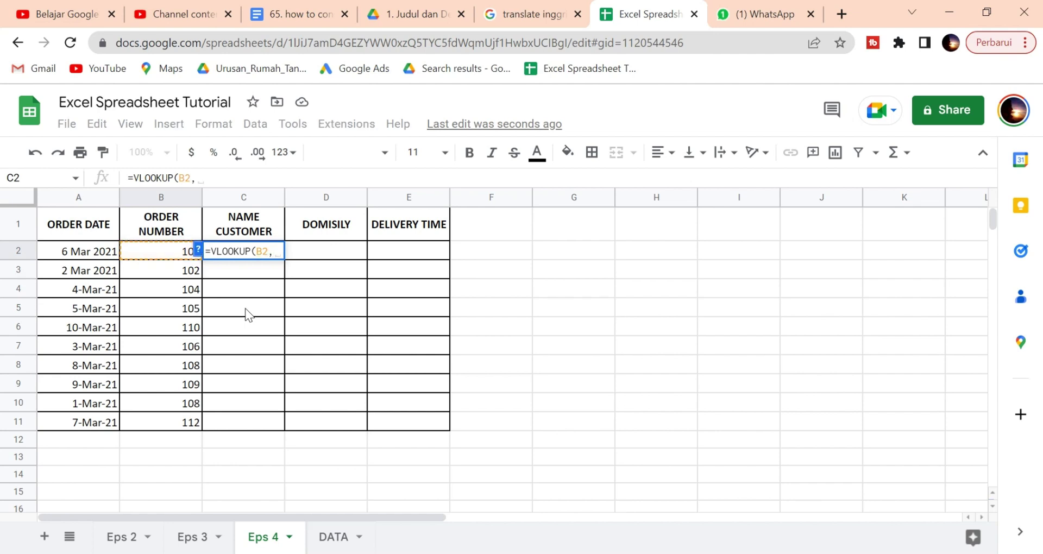
key("BackSpace")
key("BackSpace")
key("BackSpace")
key("BackSpace")
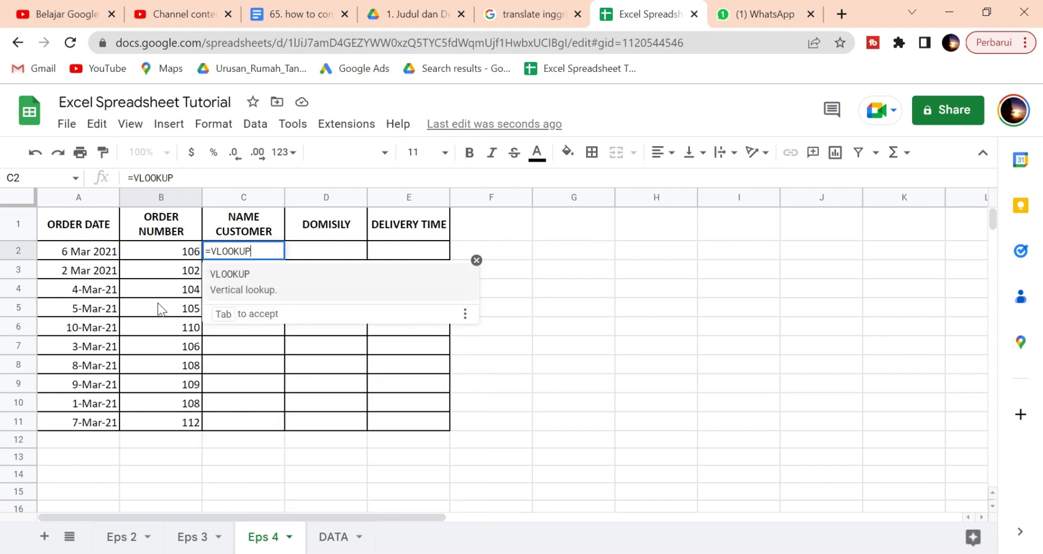
Set B2 as the VLOOKUP search key in C2 and DATA!$A$1:$D$11 as its absolute lookup range.
type("(")
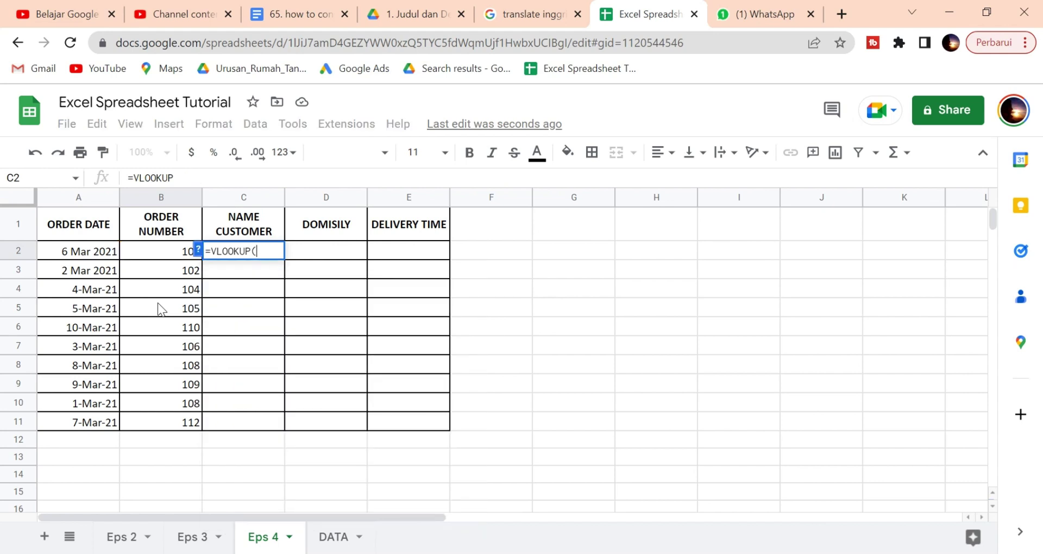
left_click(174, 251)
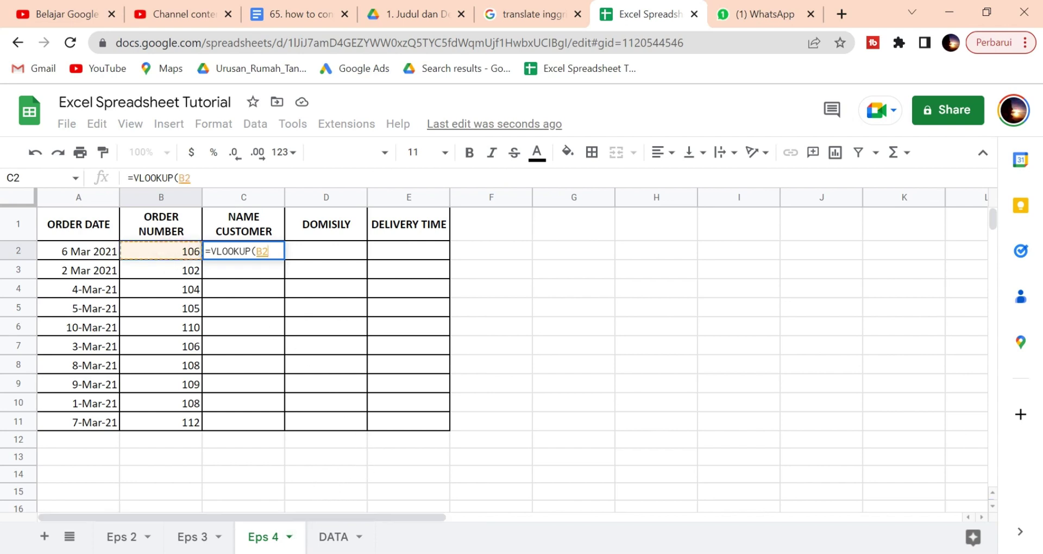
type(",")
left_click(329, 537)
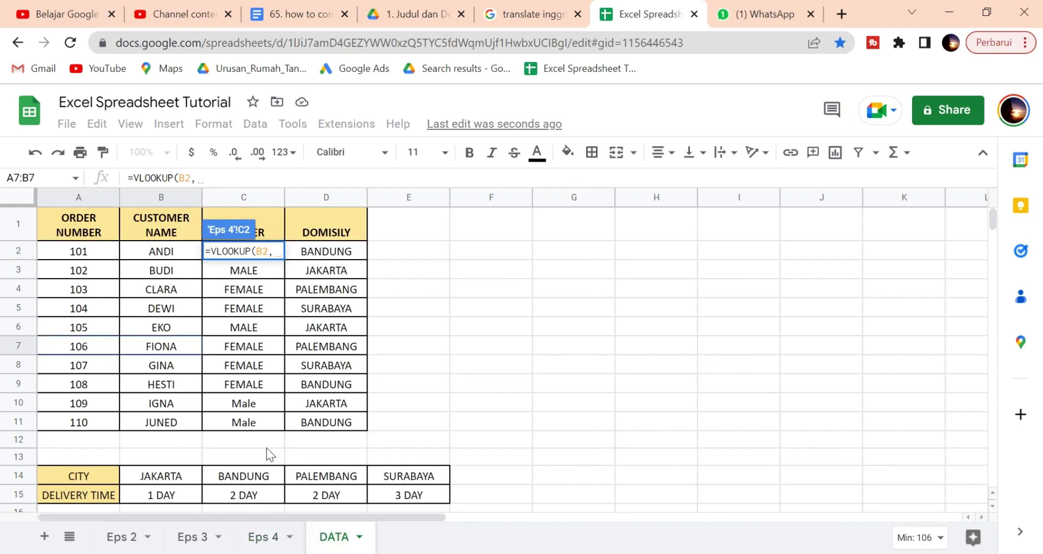
left_click_drag(73, 223, 315, 425)
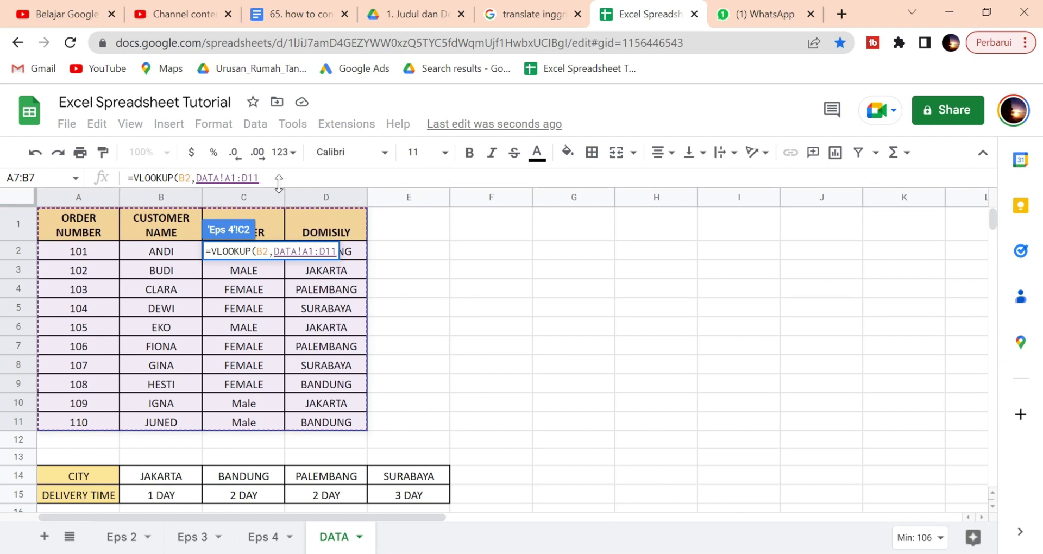
left_click(258, 180)
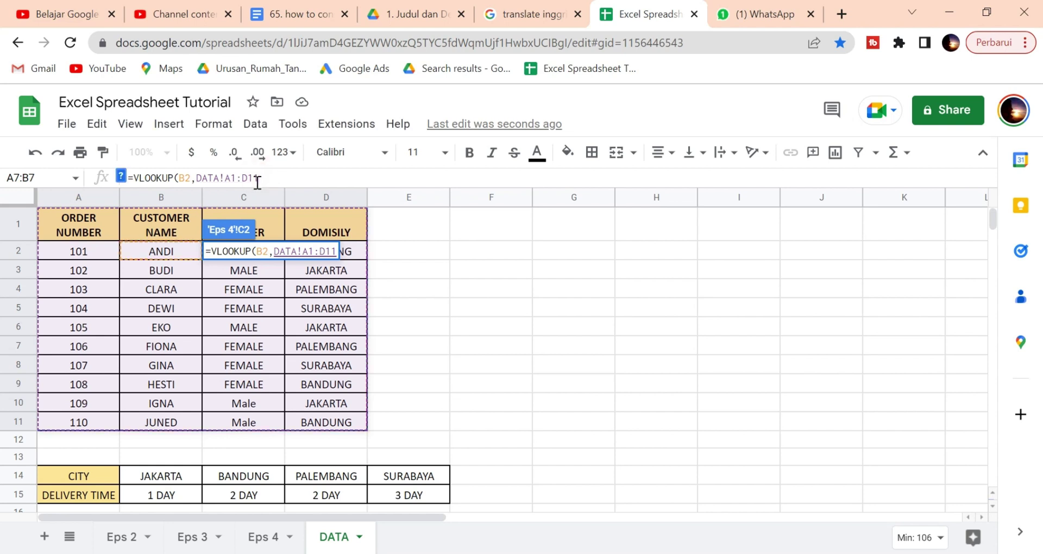
key("F4")
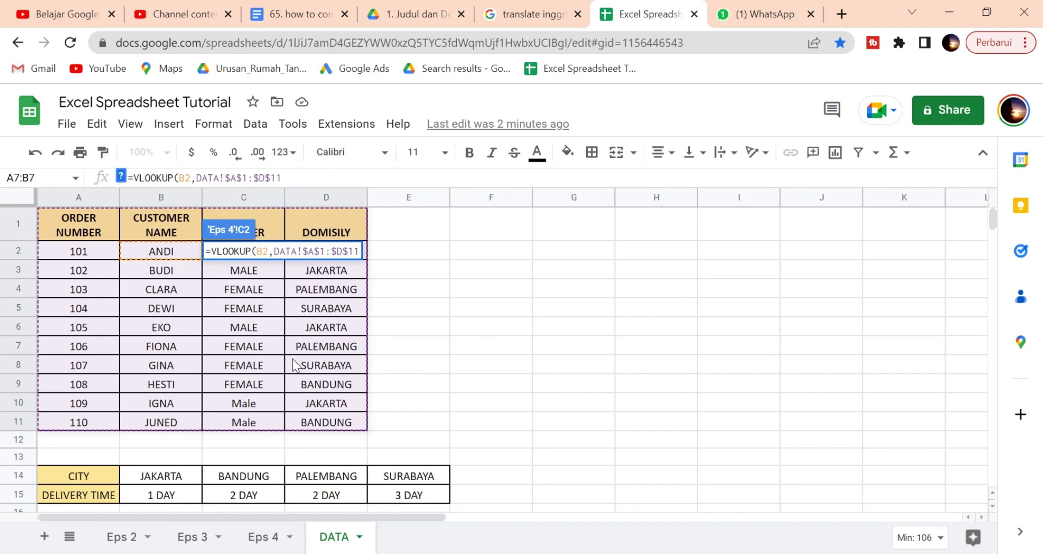
Complete the VLOOKUP in C2 with column index 2 and exact match 0.
type(",")
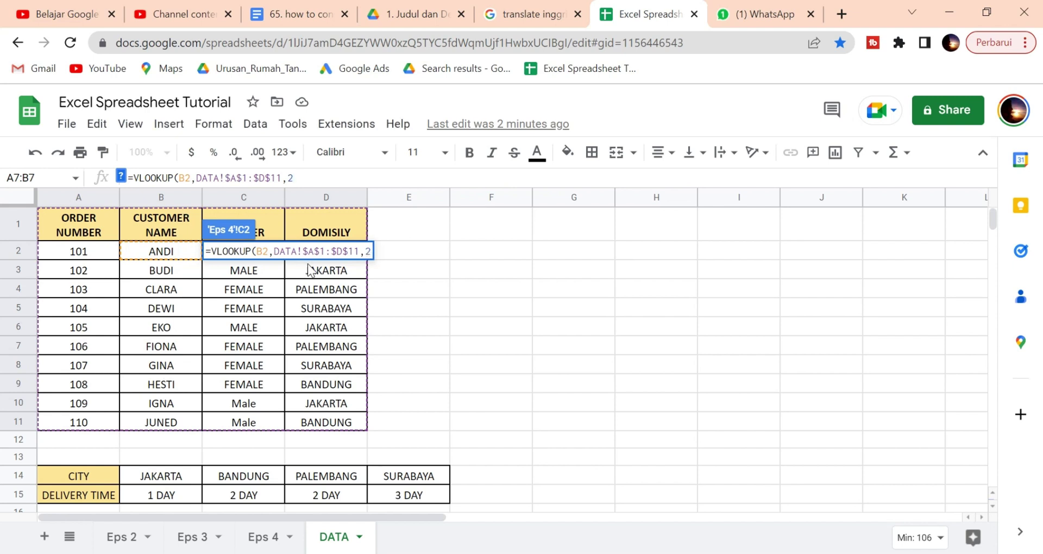
type("2,")
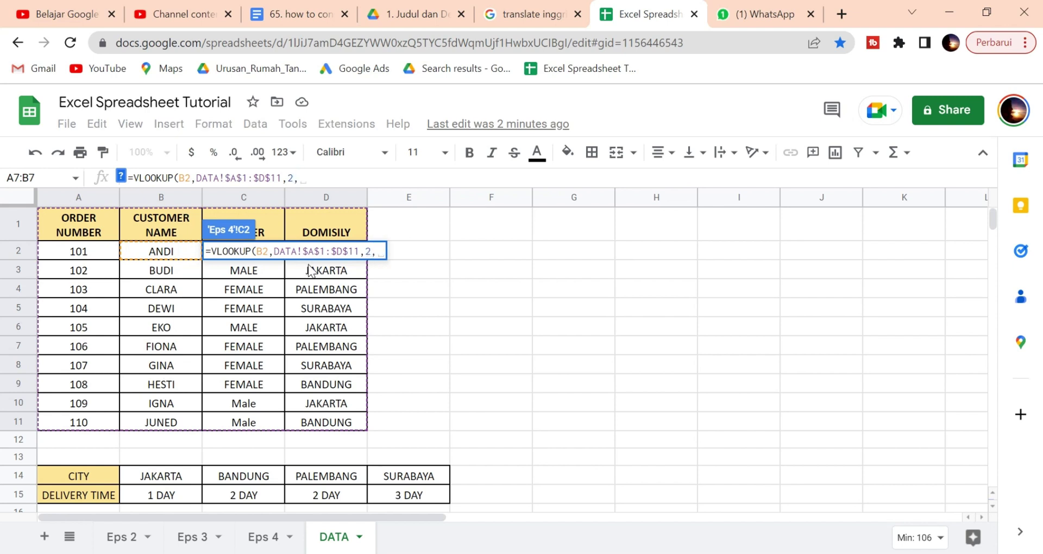
type("0)")
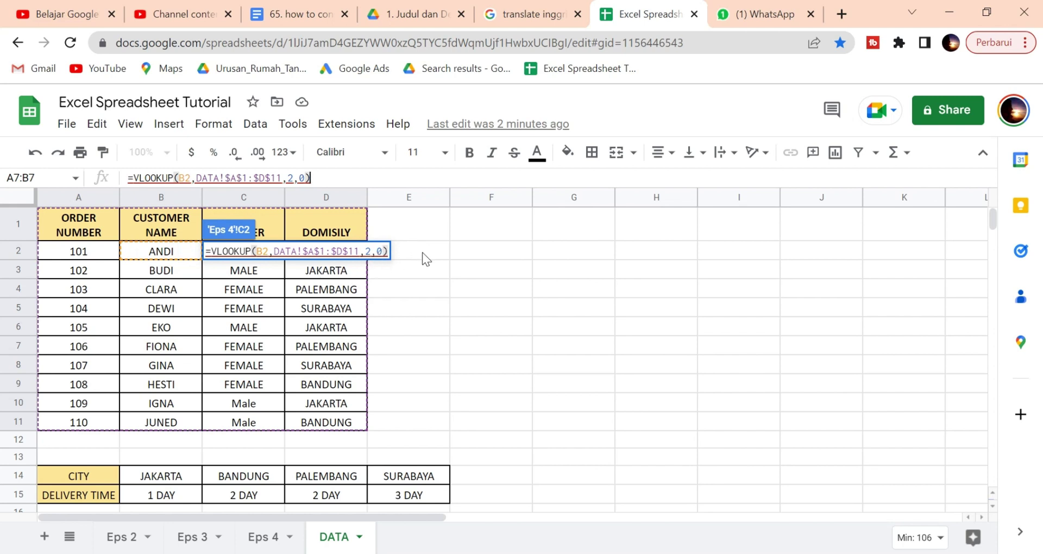
key("Return")
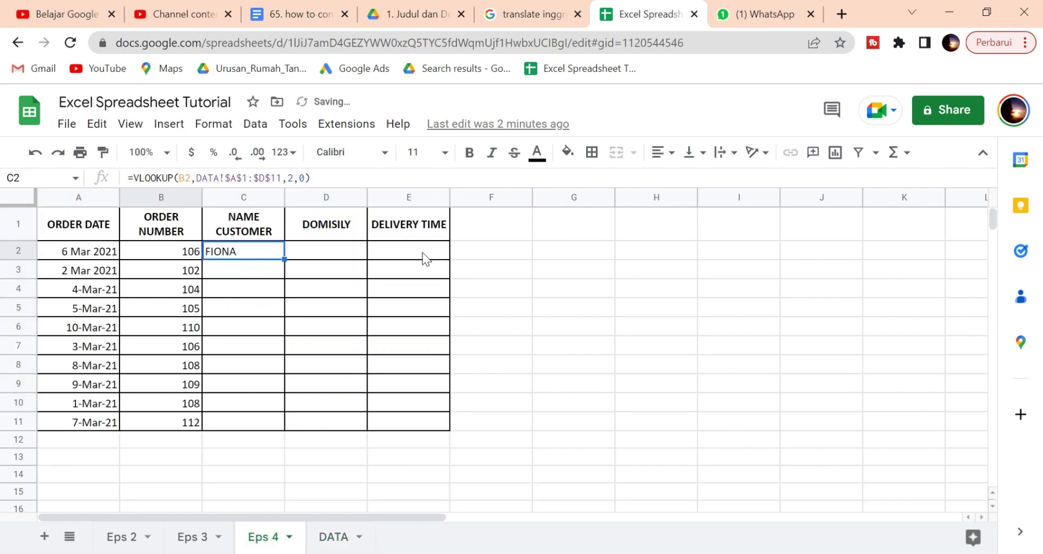
Check the C2 lookup formula against its order number in B2, and fill the formula down through C11.
left_click(198, 255)
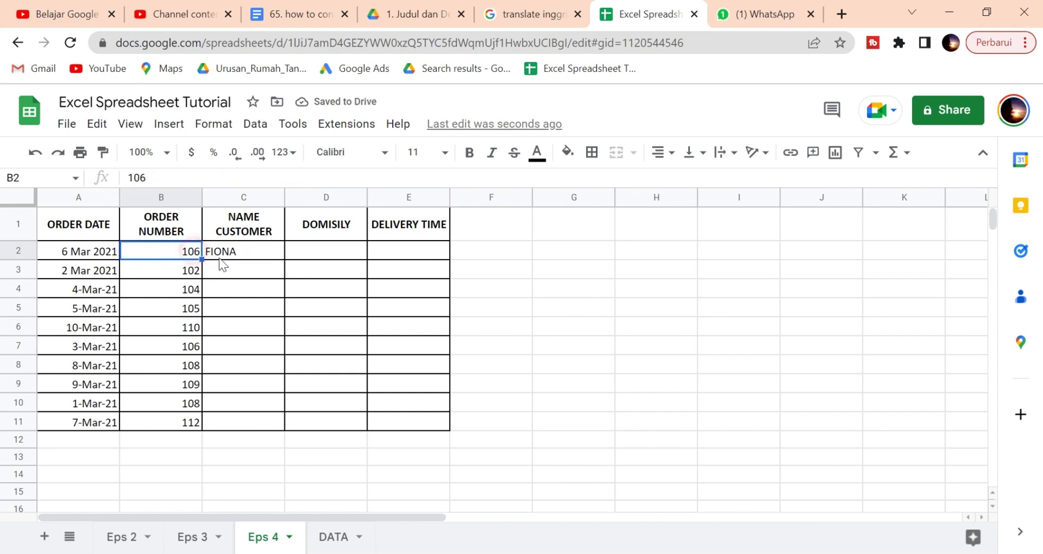
left_click(239, 254)
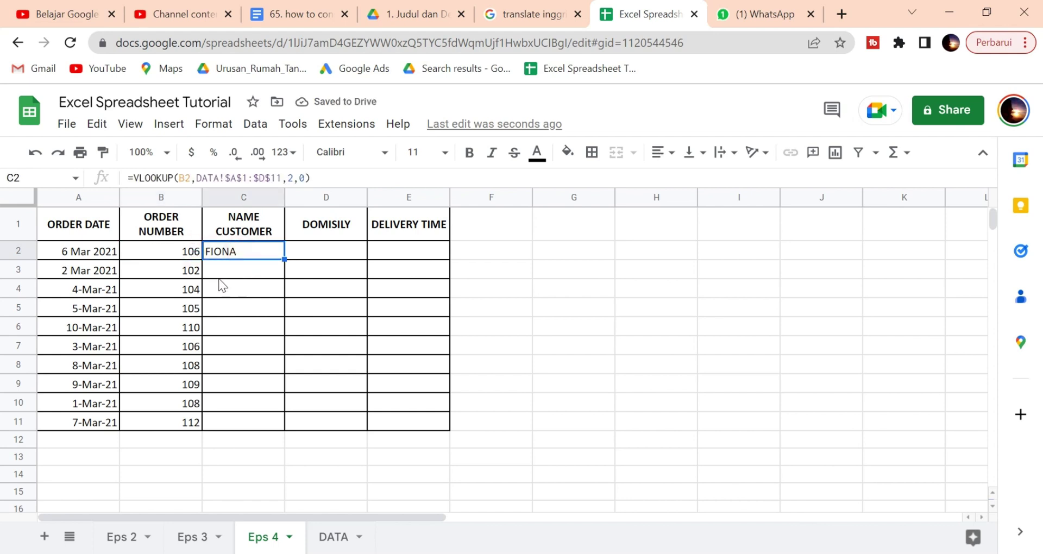
left_click(169, 251)
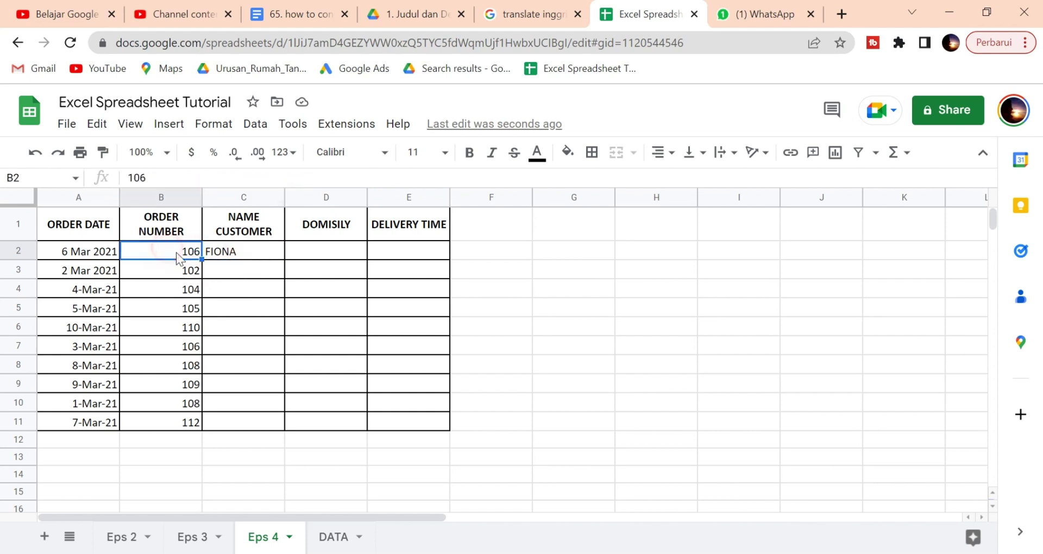
left_click(228, 253)
double_click(246, 251)
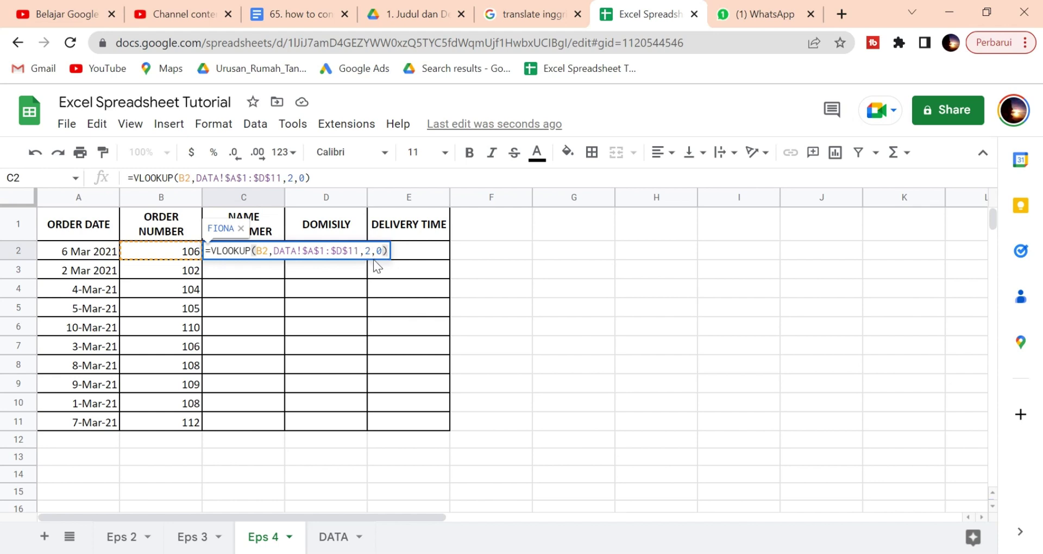
key("Return")
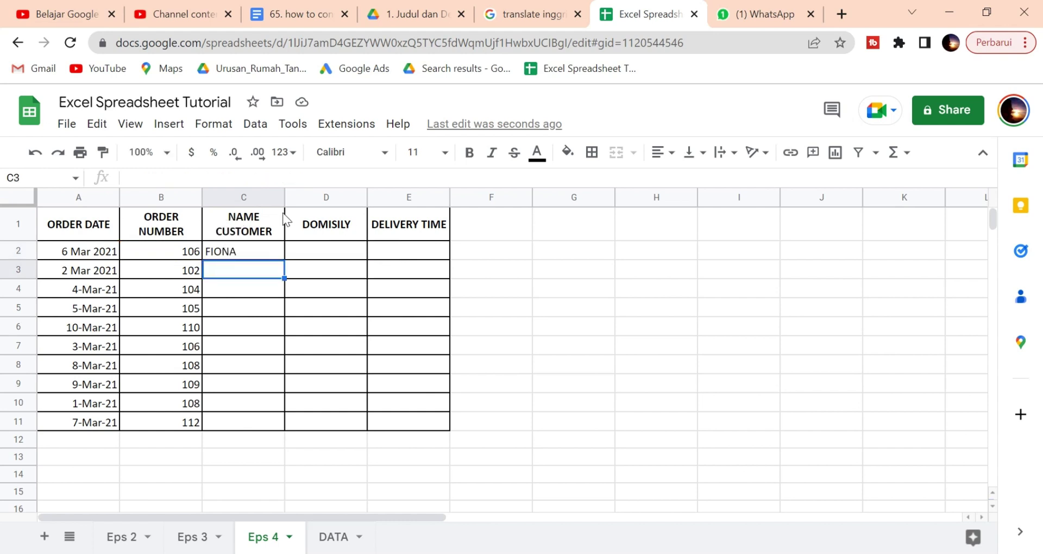
left_click(259, 254)
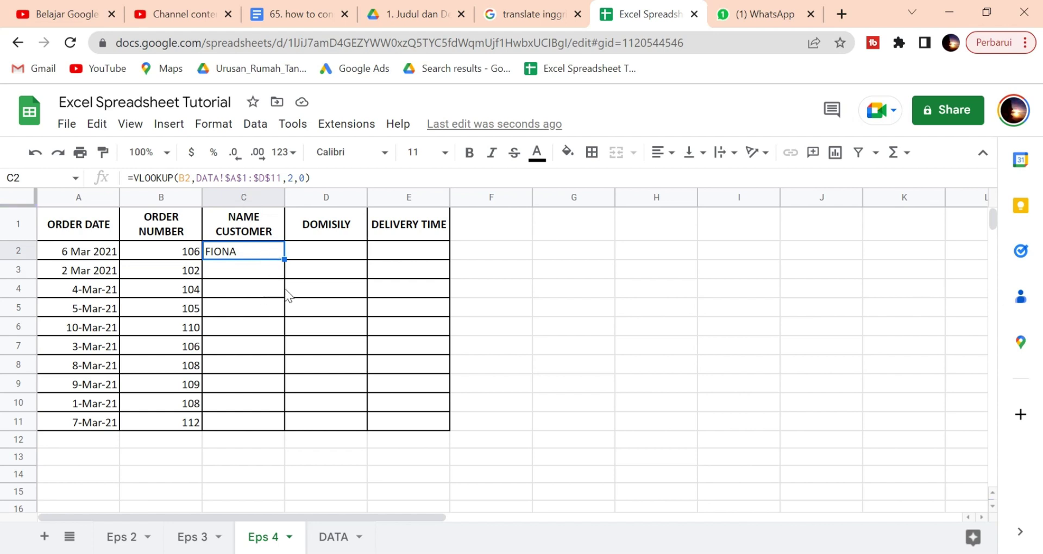
left_click_drag(285, 259, 279, 427)
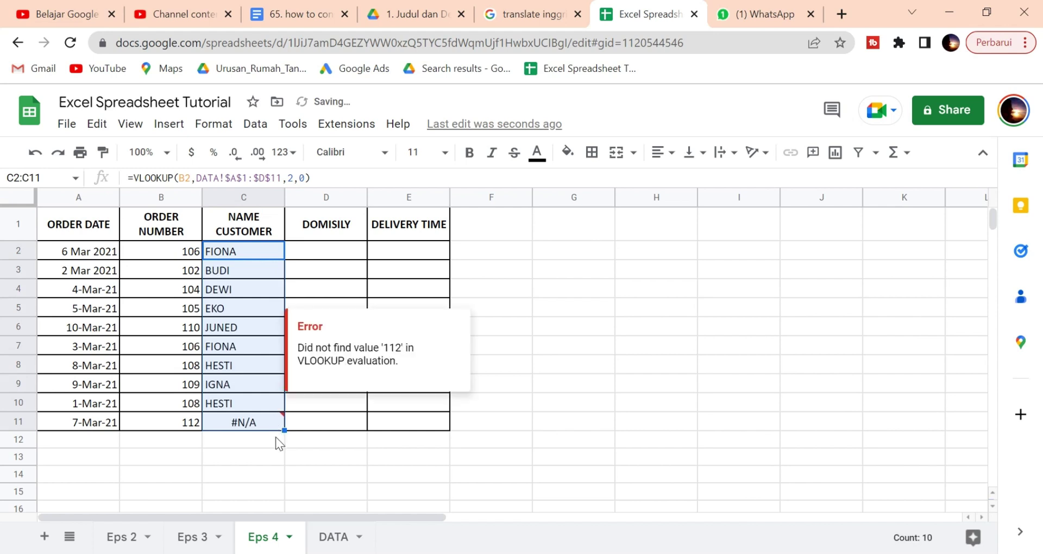
Check the row 11 lookup against the DATA sheet, and replace the order number in B11 with one listed there.
left_click(249, 424)
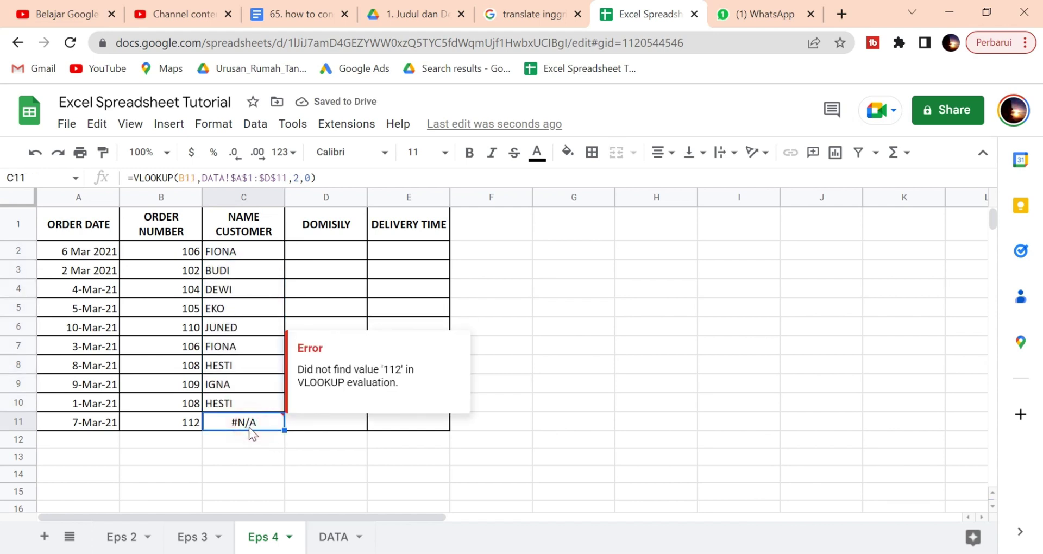
left_click(323, 537)
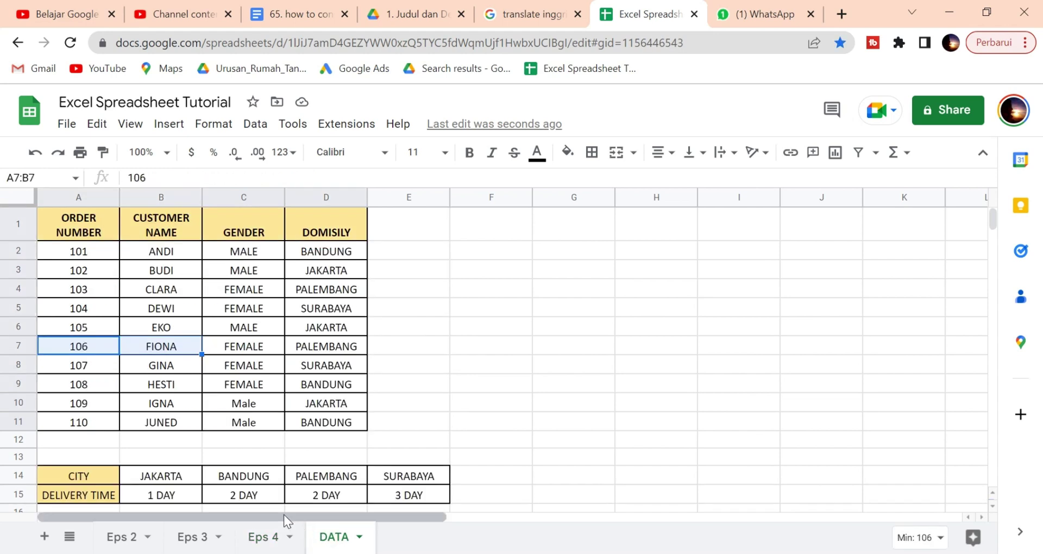
left_click(266, 538)
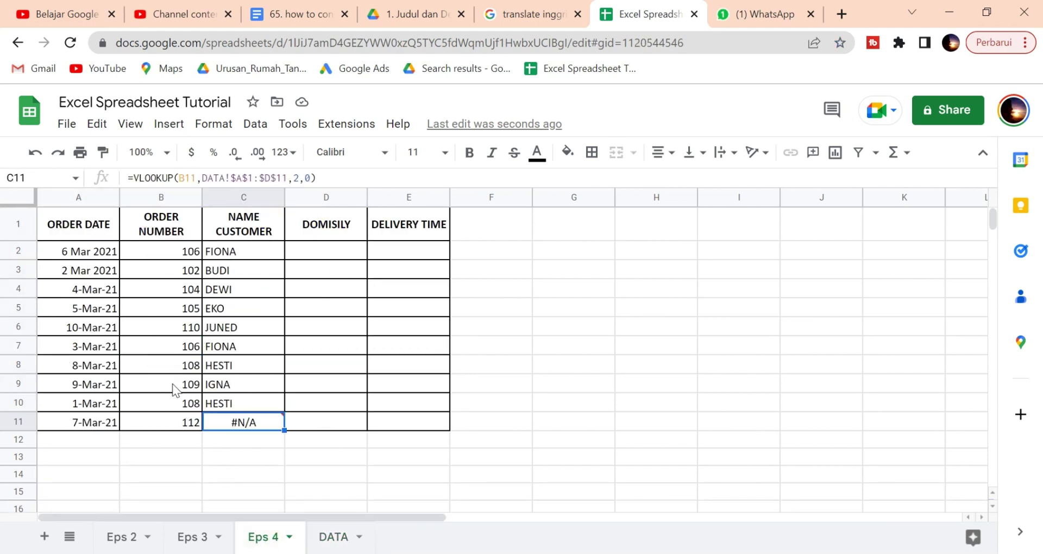
left_click(186, 424)
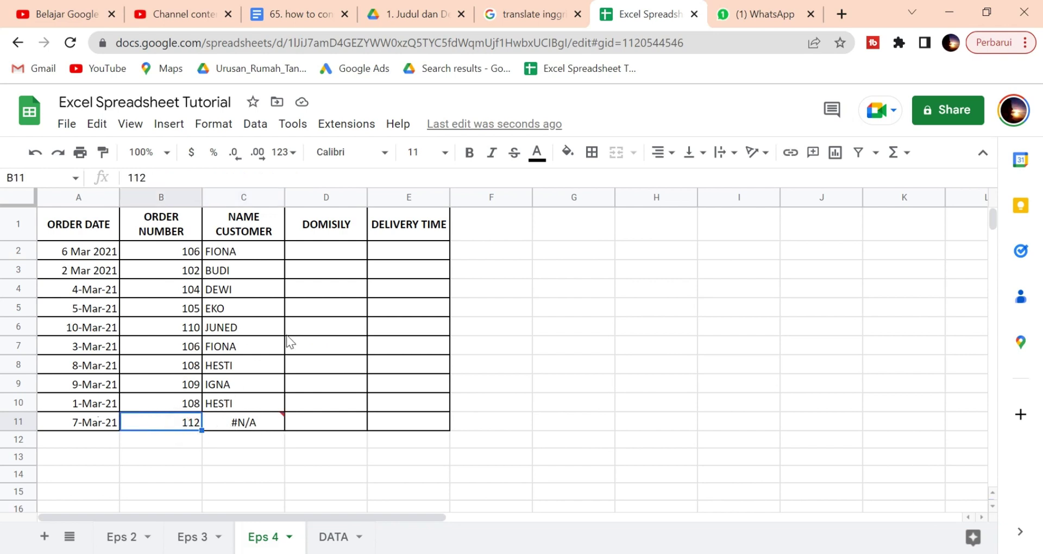
left_click(335, 536)
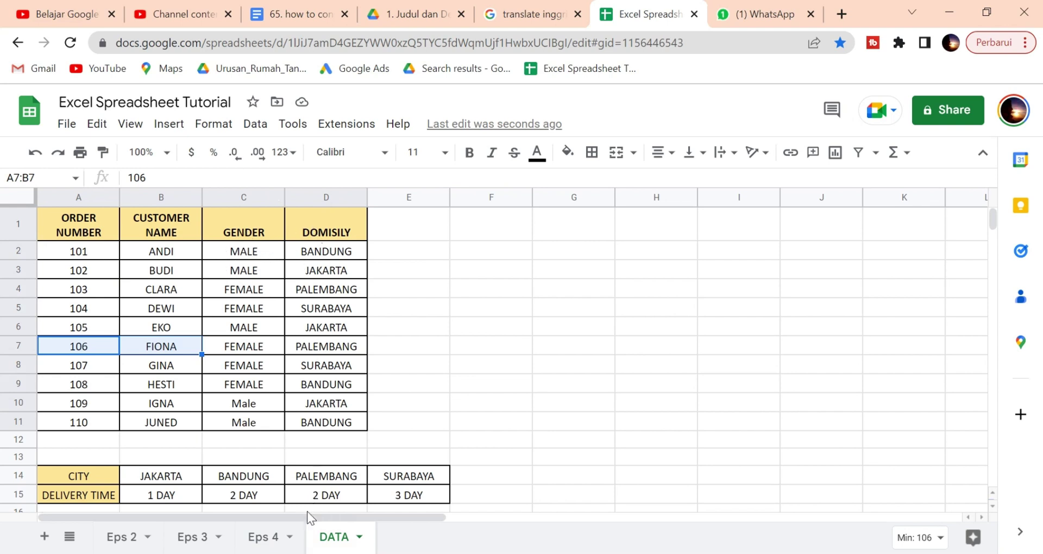
left_click(266, 537)
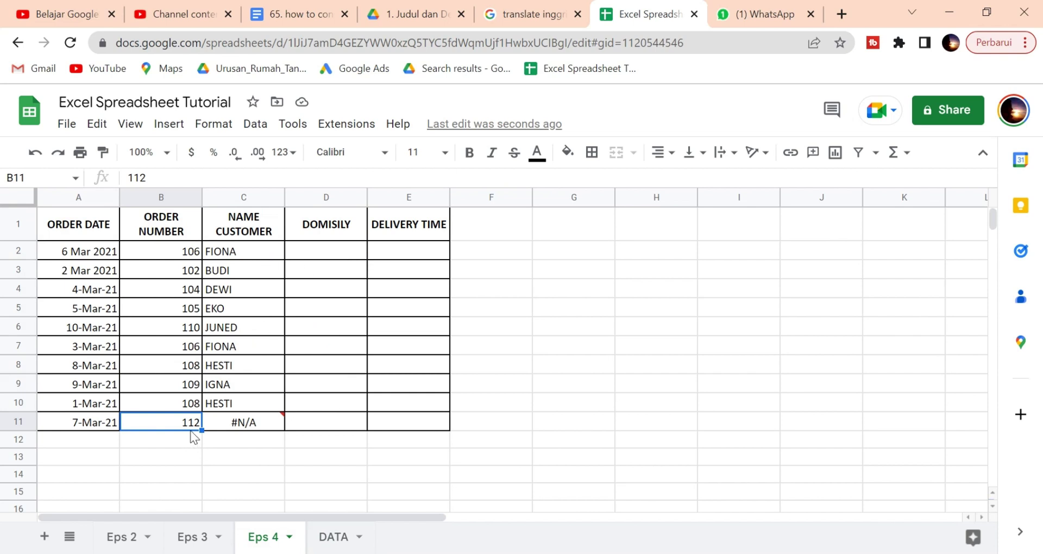
type("107")
key("Return")
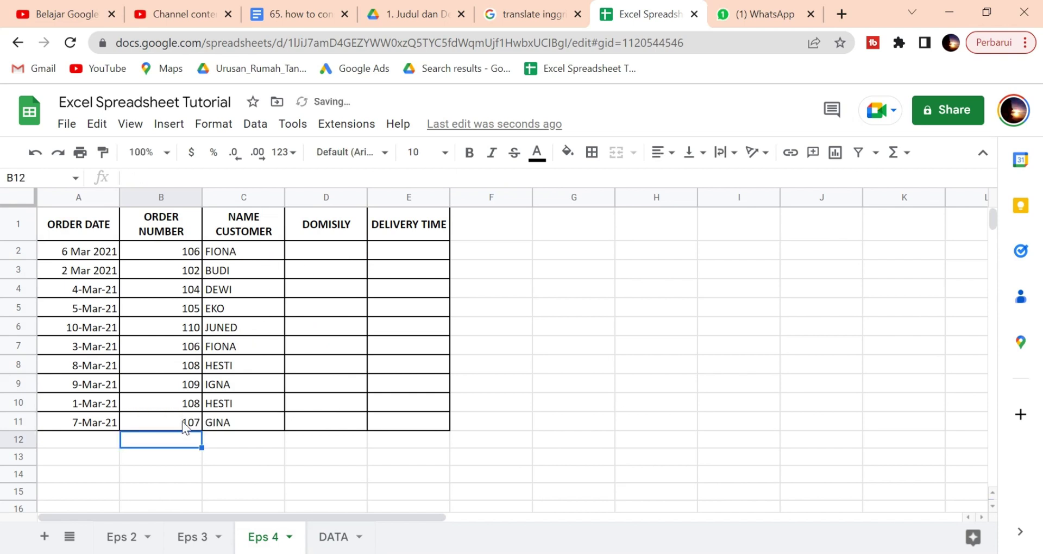
Start a VLOOKUP formula in cell D2 under DOMISILY with B2 as the search key.
left_click(312, 251)
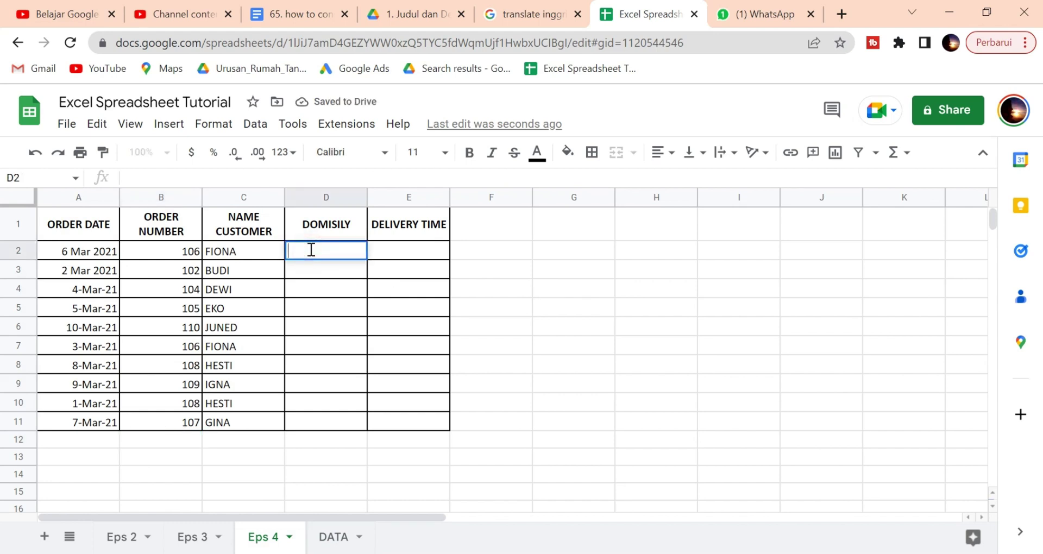
type("=")
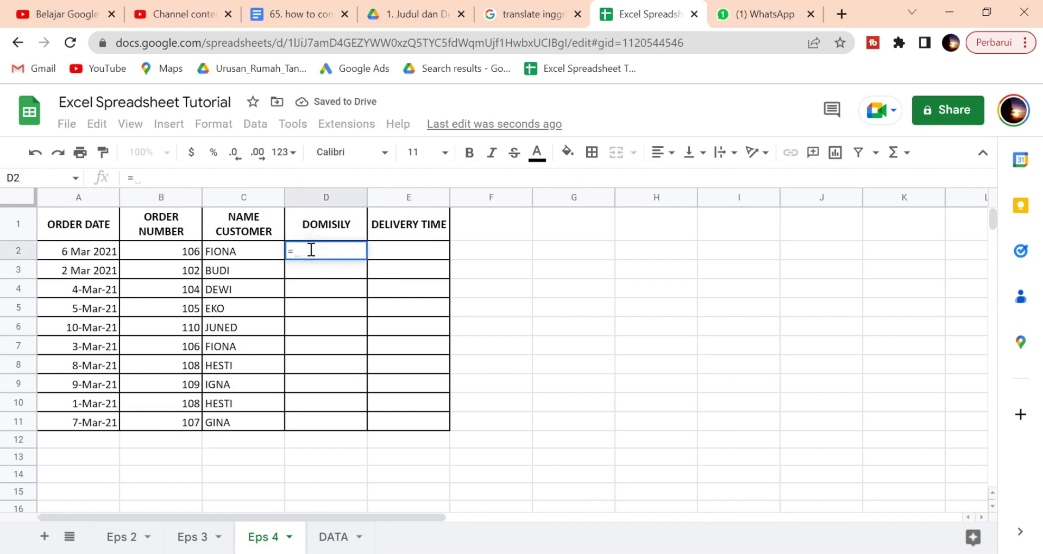
type("VL")
left_click(328, 272)
left_click(332, 271)
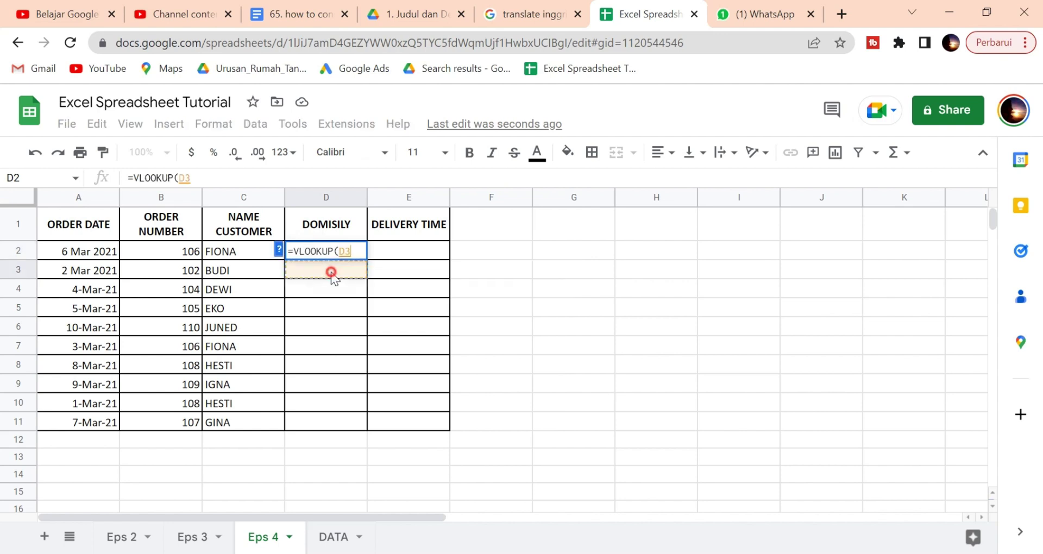
left_click(189, 255)
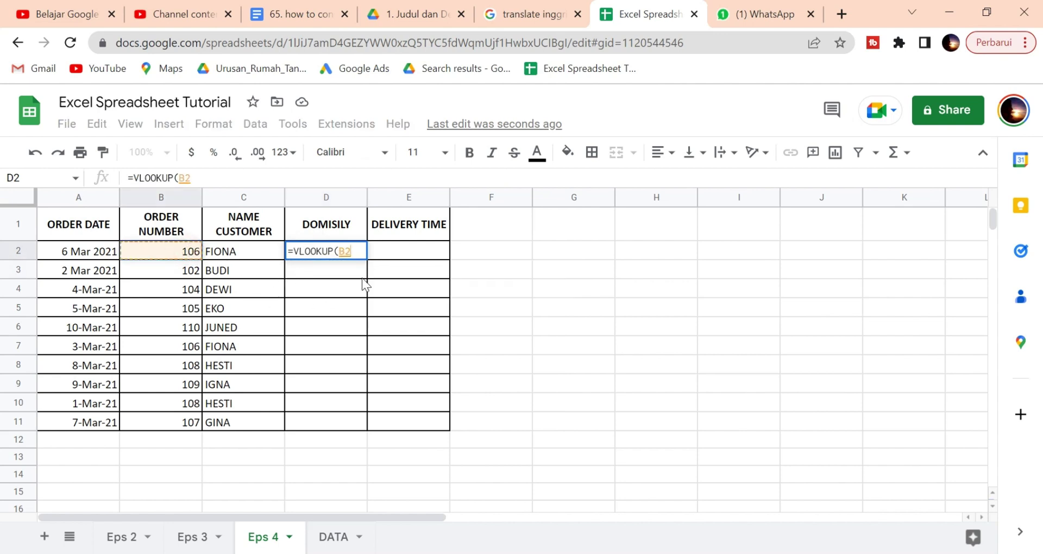
Set the absolute range DATA!$A$1:$D$11 as the lookup range of the D2 formula.
type(",")
left_click(333, 537)
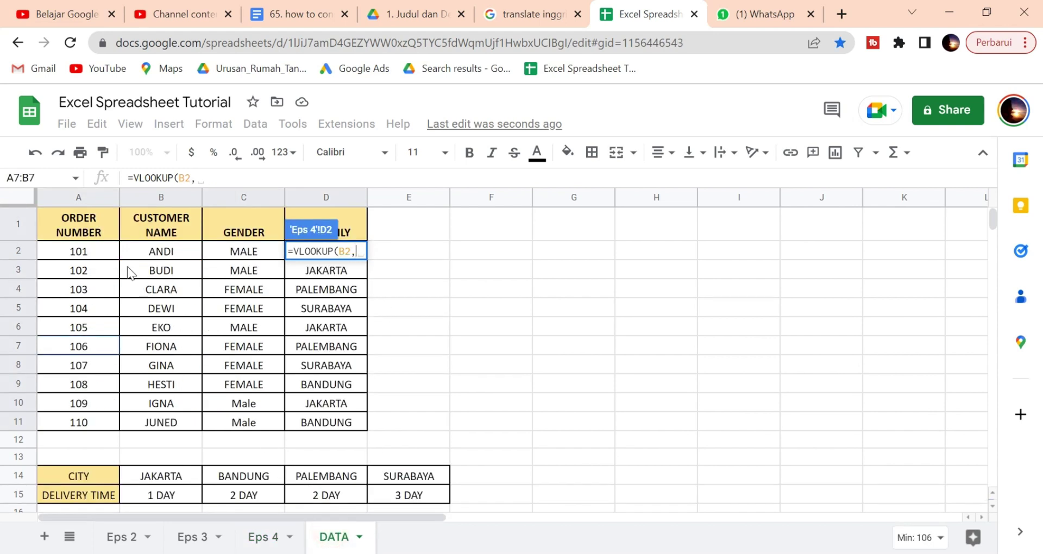
left_click_drag(78, 223, 335, 422)
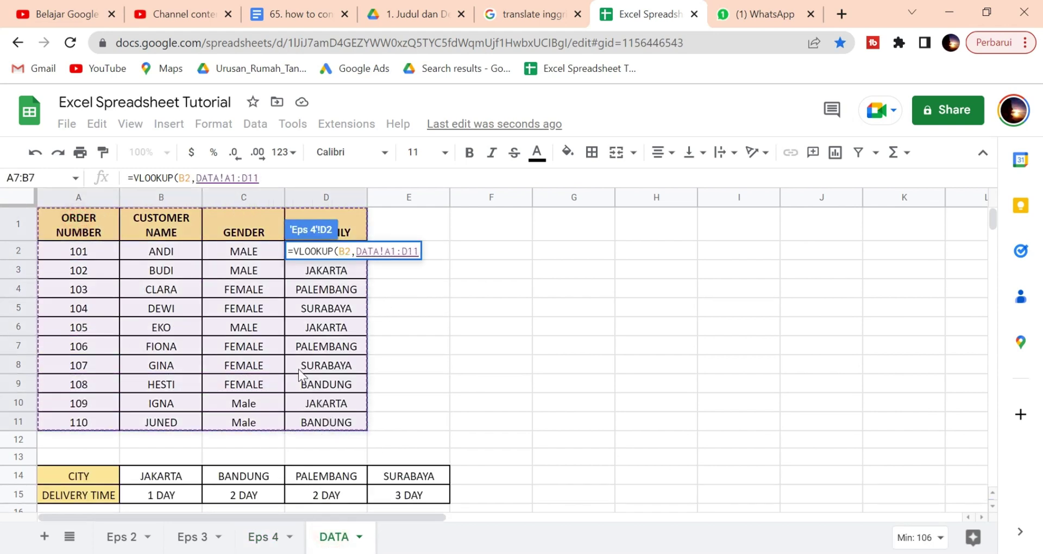
left_click(270, 174)
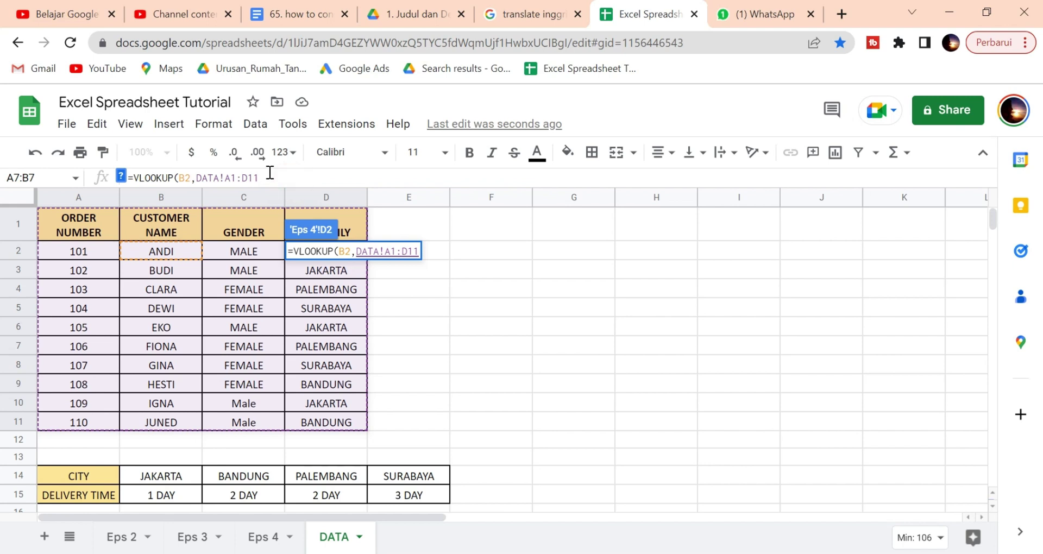
key("F4")
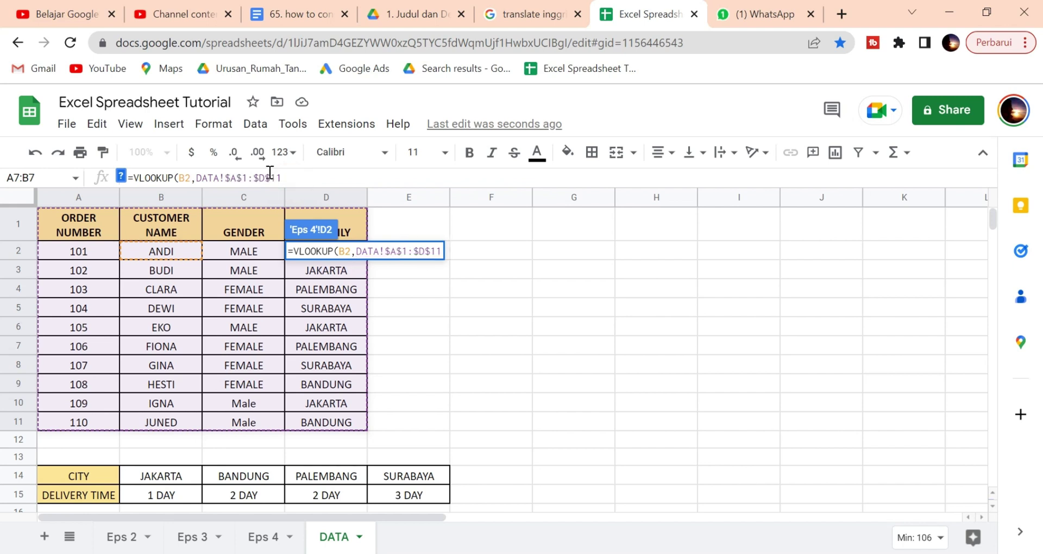
Complete the VLOOKUP in D2 with column index 4 and exact match 0.
type(",")
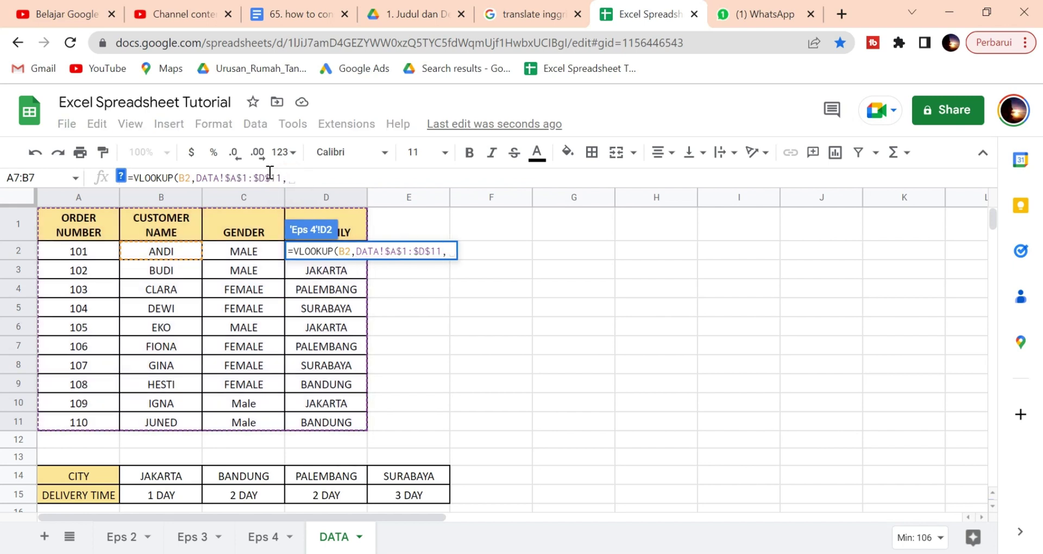
type("4")
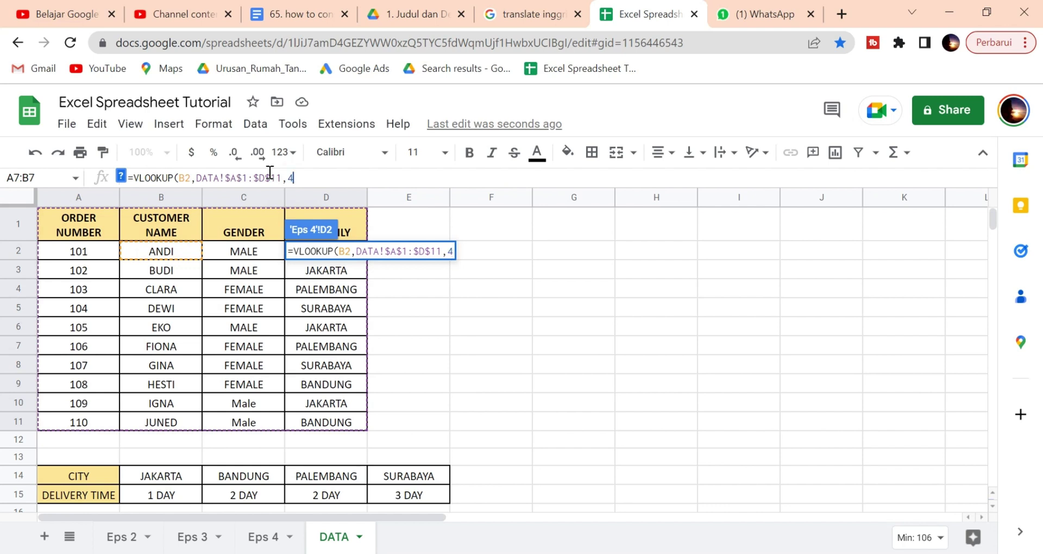
type(",0)")
key("Return")
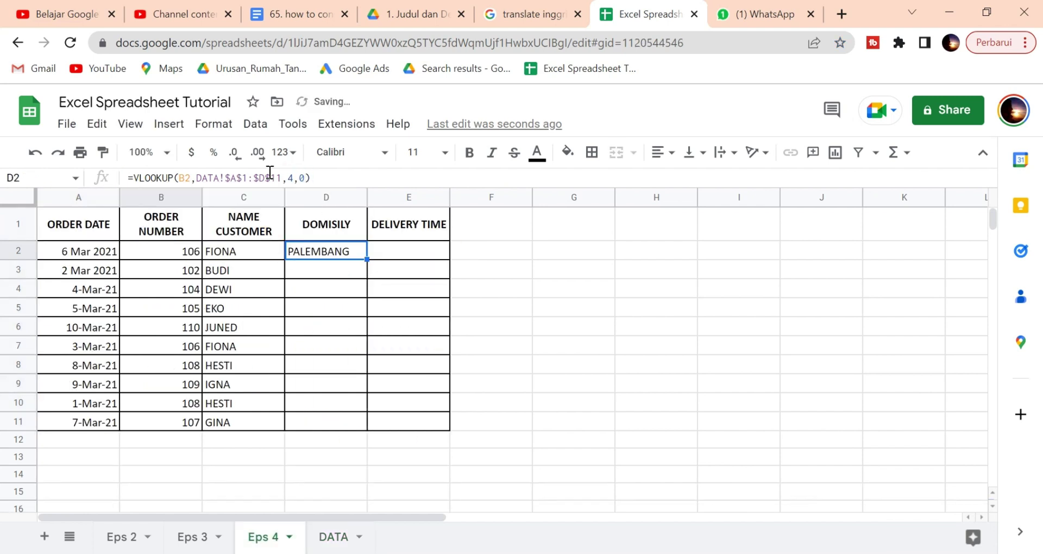
Check the D2 domisily result against the matching order row on the DATA sheet.
left_click(298, 401)
left_click(332, 252)
left_click(183, 251)
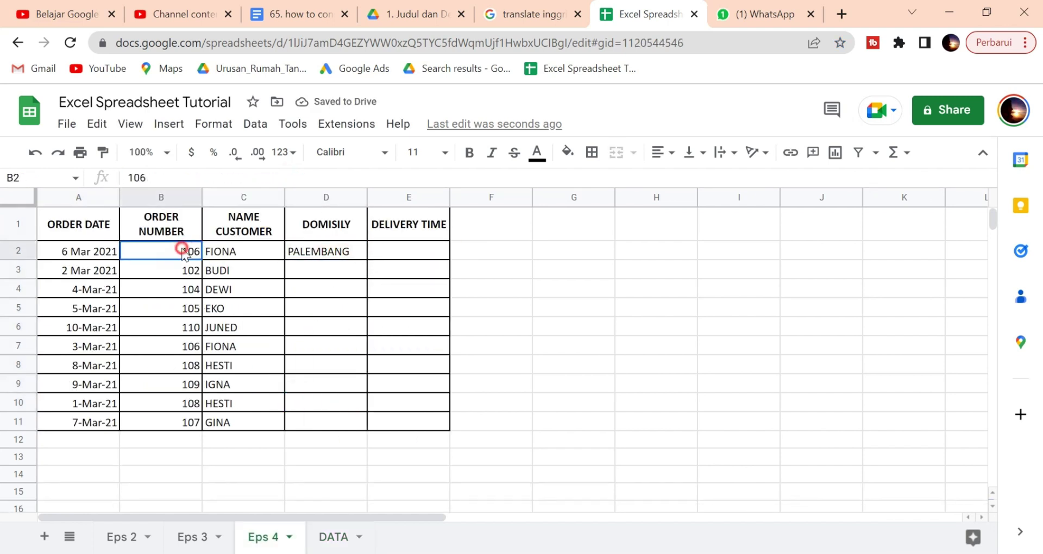
left_click(328, 537)
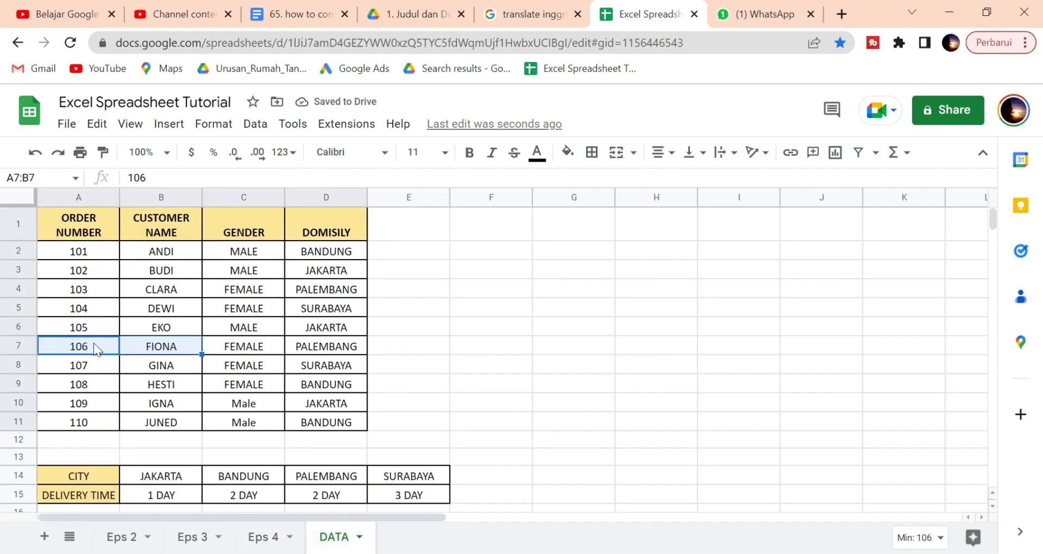
left_click_drag(87, 346, 326, 348)
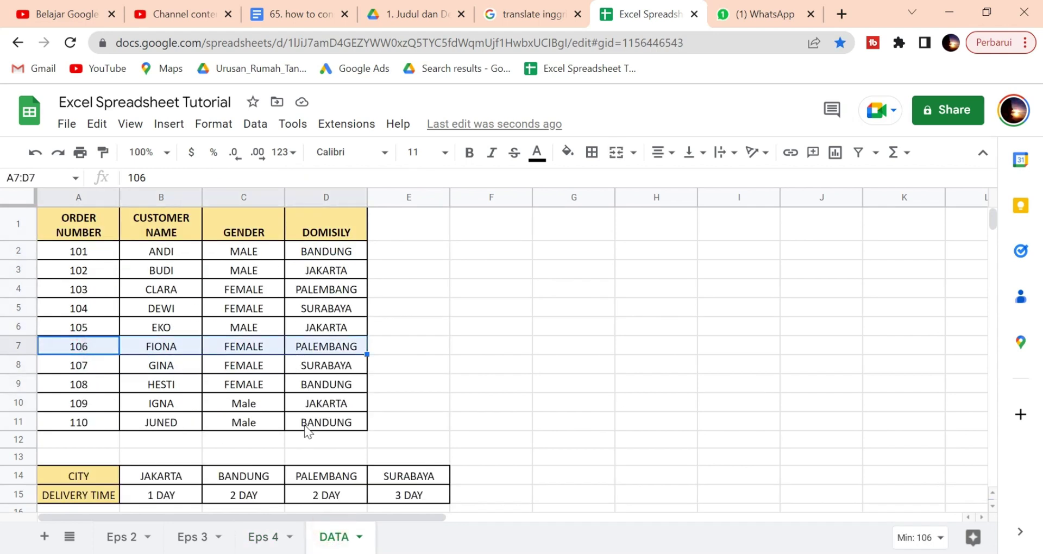
Fill the D2 lookup formula down the DOMISILY column to D11 on the Eps 4 sheet.
left_click(260, 538)
left_click(298, 326)
left_click(328, 254)
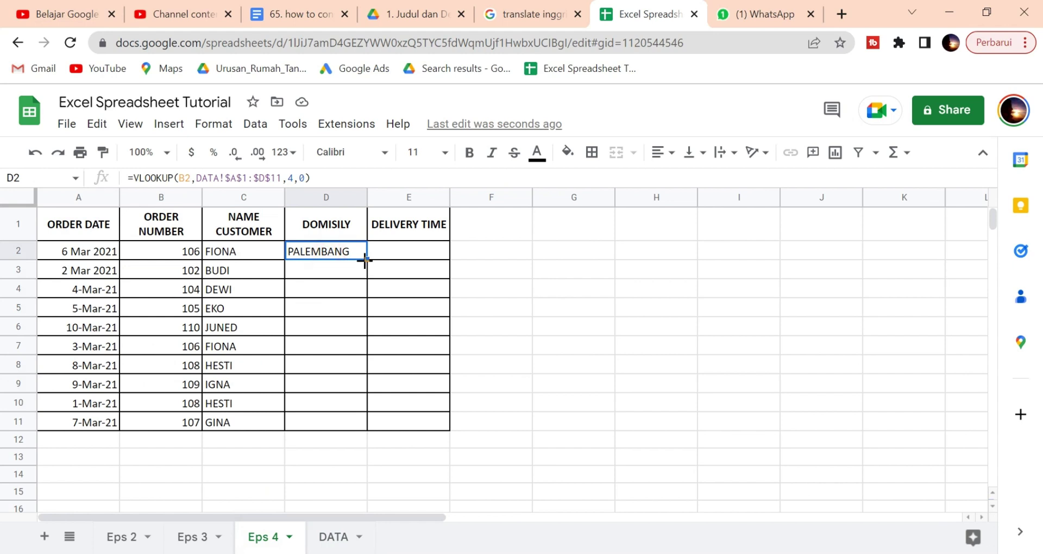
left_click_drag(365, 259, 364, 432)
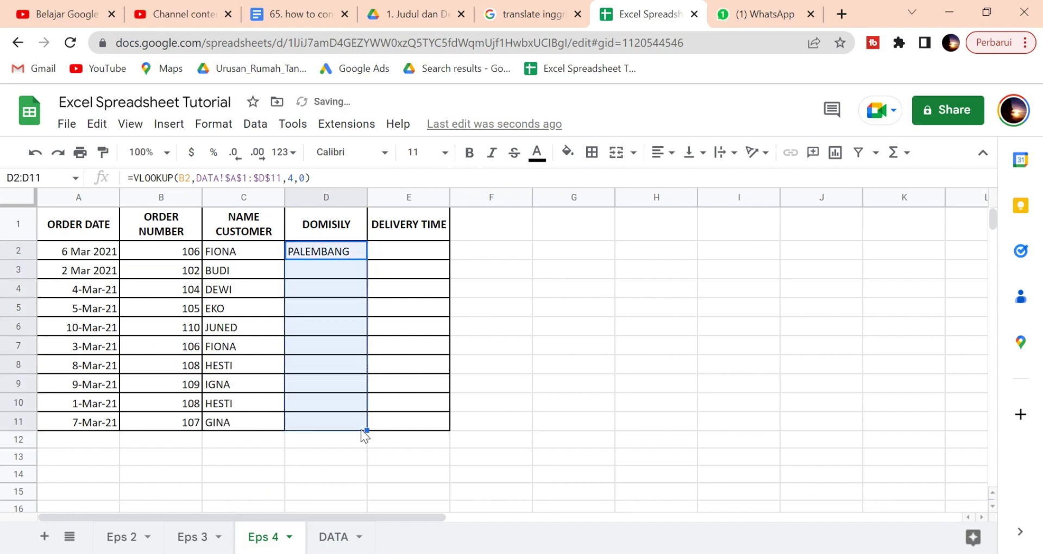
left_click(407, 459)
Examine the horizontal city and delivery time table in A14:E15 of the DATA sheet against the vertical order table.
left_click(406, 251)
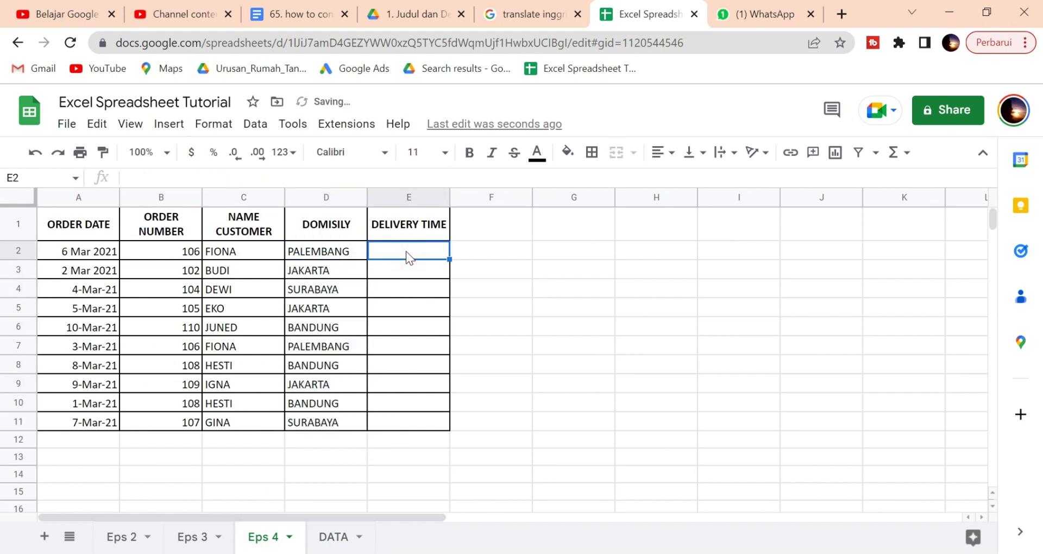
left_click(525, 365)
left_click(422, 254)
left_click(333, 537)
left_click(87, 476)
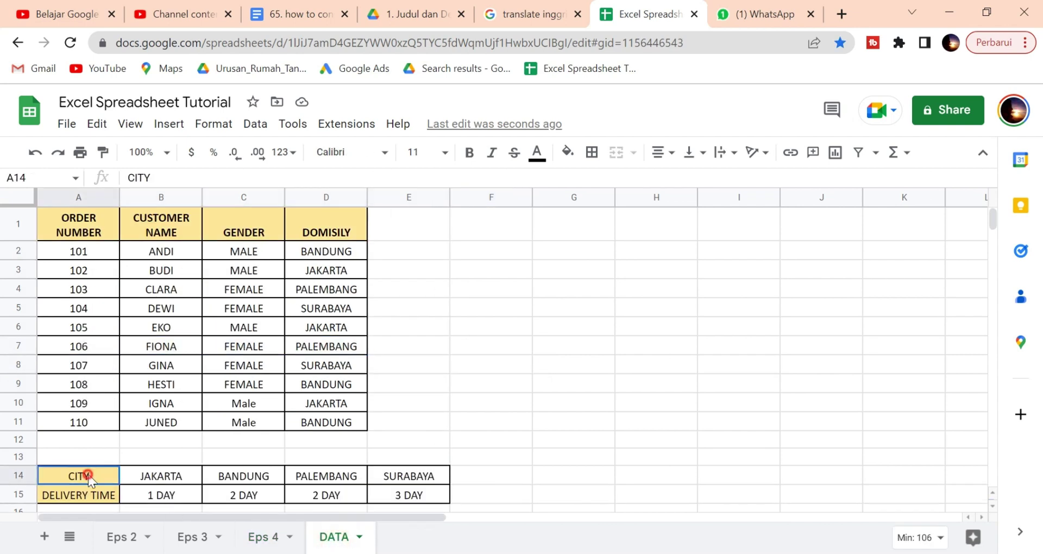
left_click_drag(87, 476, 425, 490)
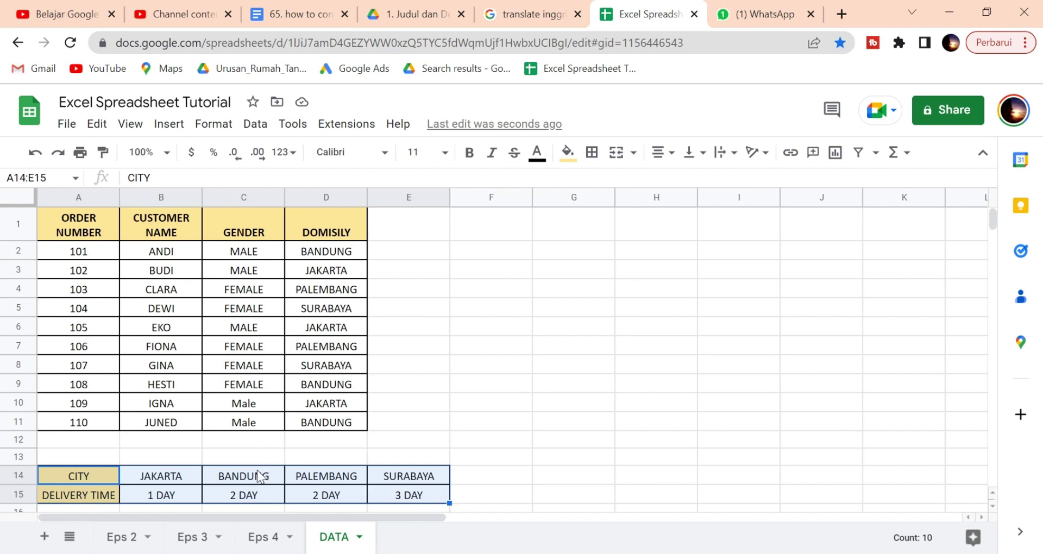
left_click_drag(84, 227, 74, 419)
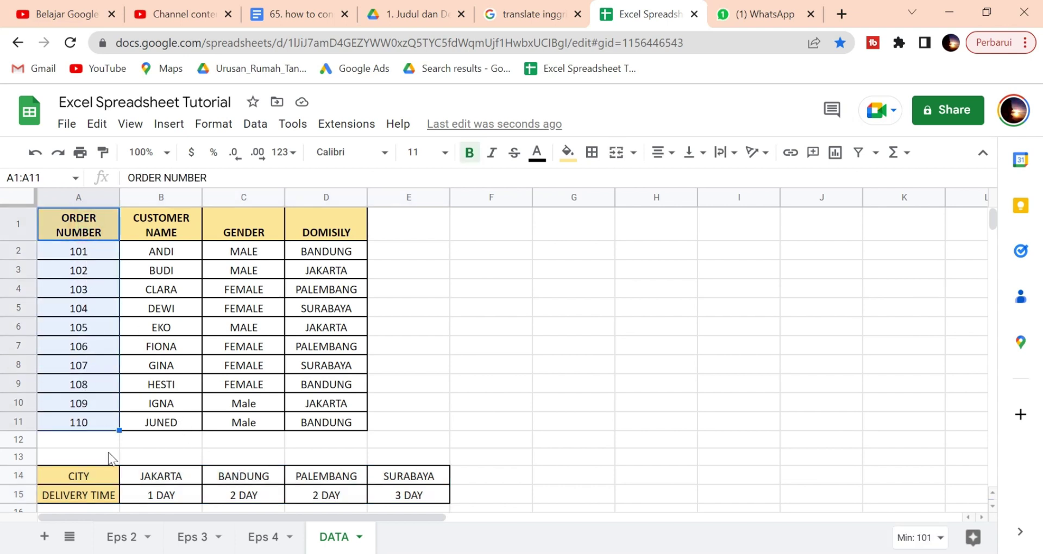
left_click_drag(90, 478, 407, 493)
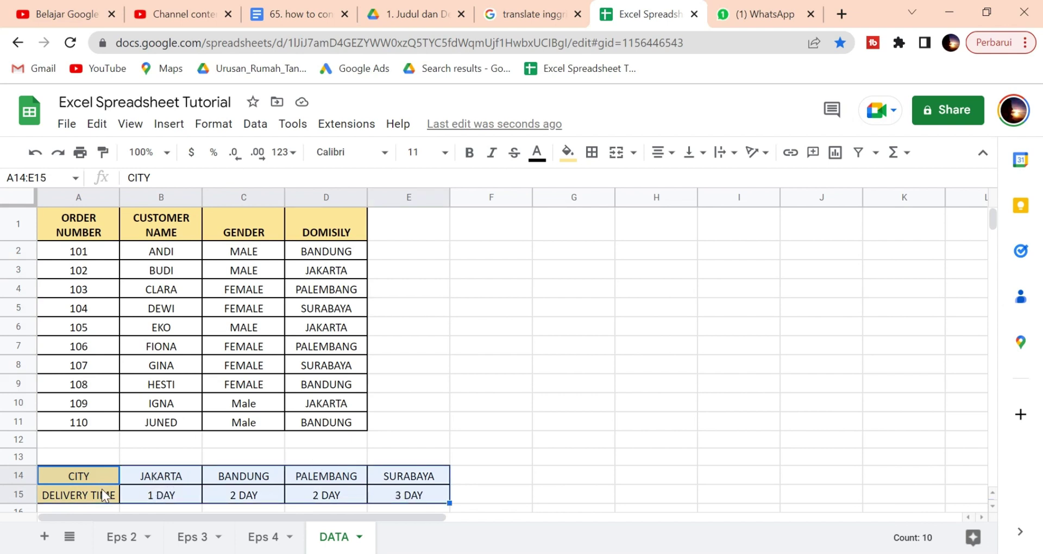
left_click(94, 476)
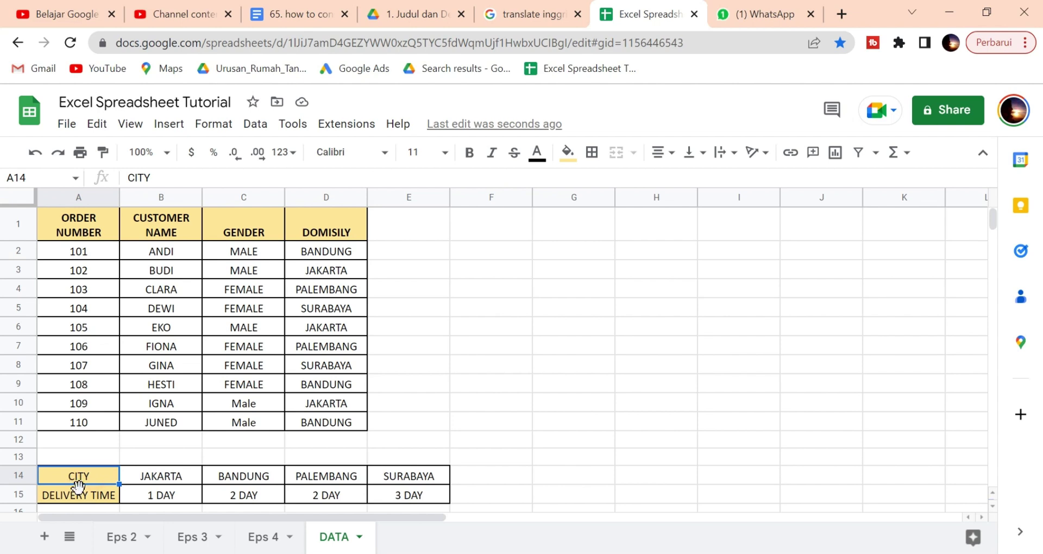
Start an HLOOKUP formula in cell E2 of the Eps 4 sheet with D2 as the search key.
left_click(263, 537)
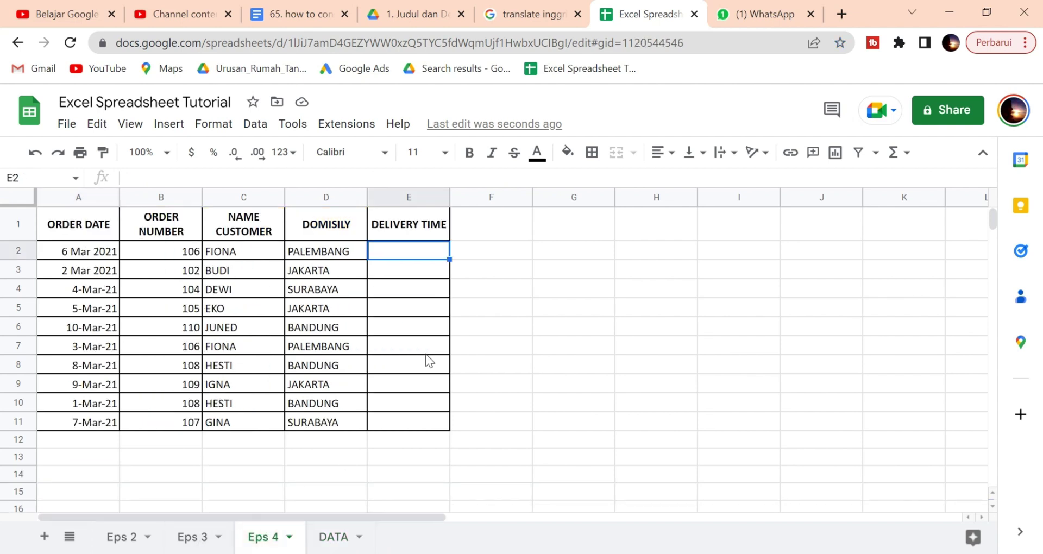
double_click(398, 250)
type("=hl")
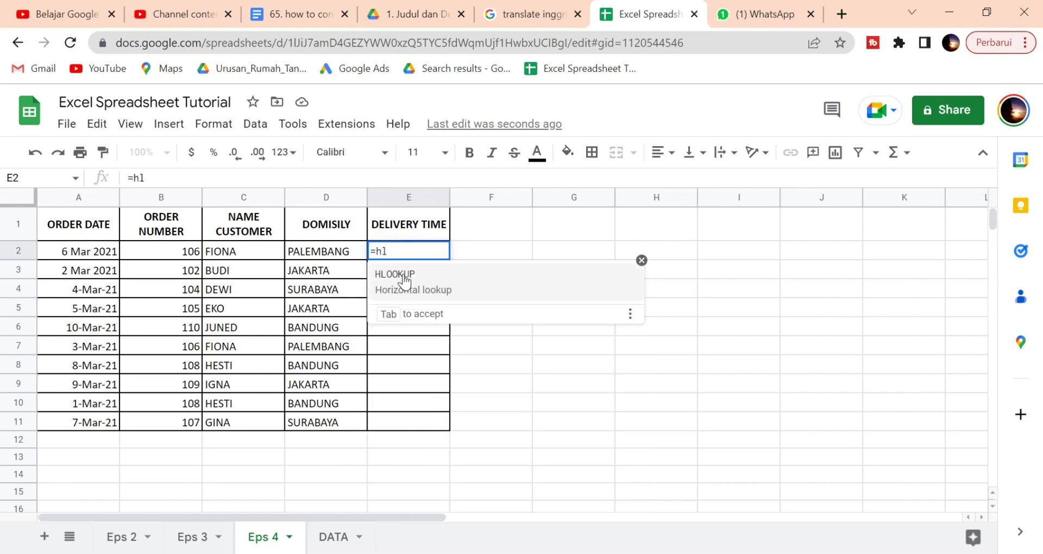
left_click(404, 279)
left_click(403, 272)
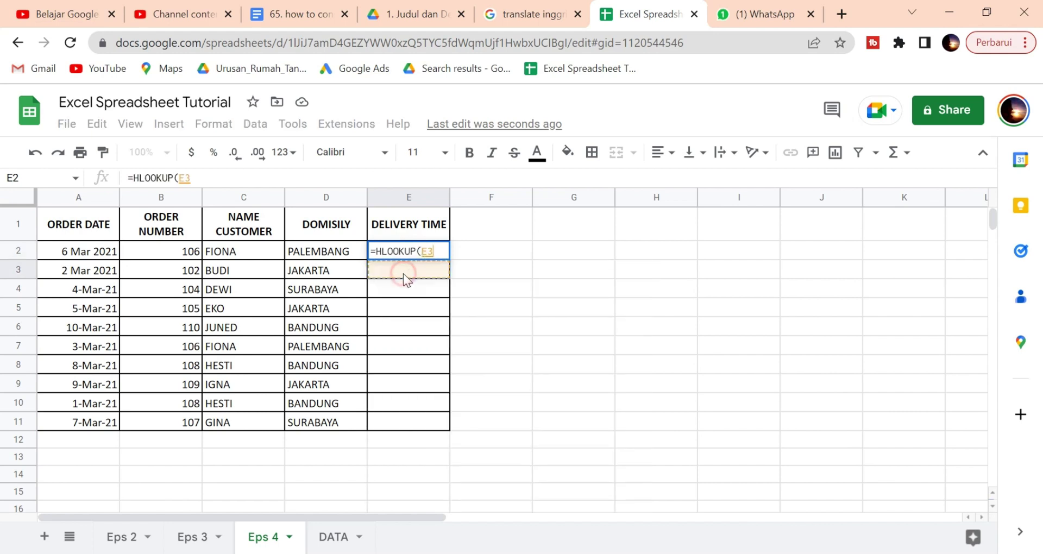
key("BackSpace")
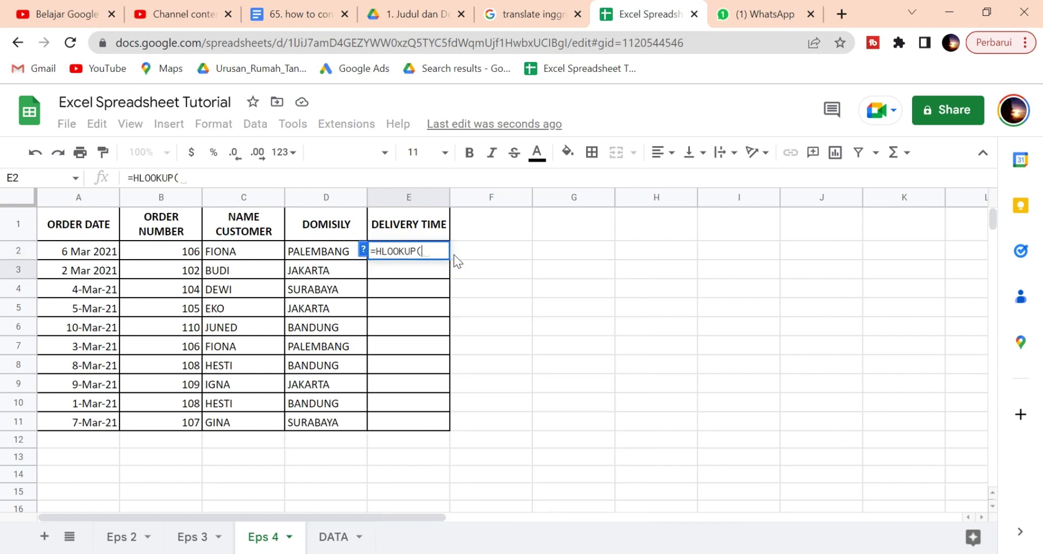
left_click(325, 252)
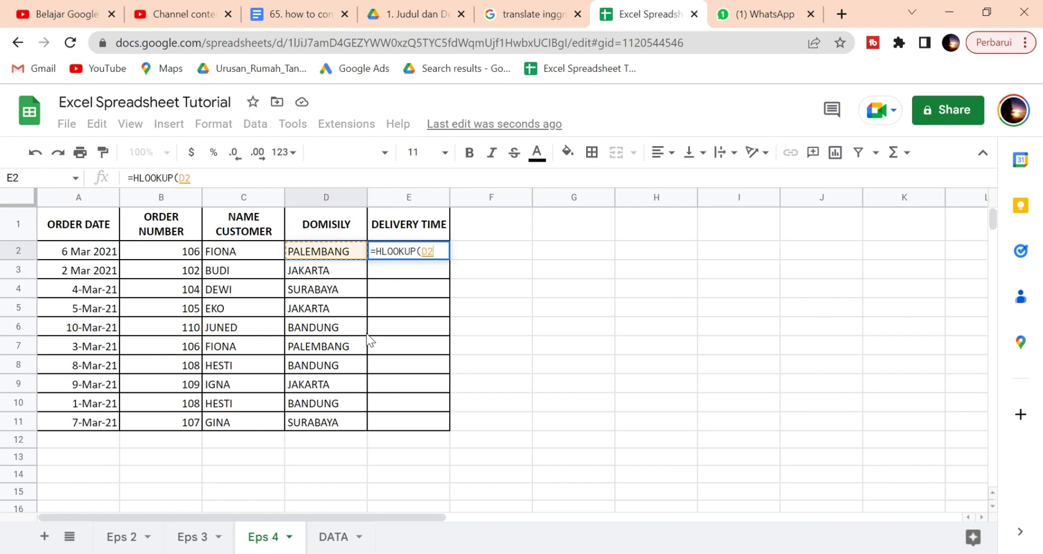
Set the absolute range DATA!$A$14:$E$15 as the lookup range of the E2 formula.
type(",")
left_click(326, 538)
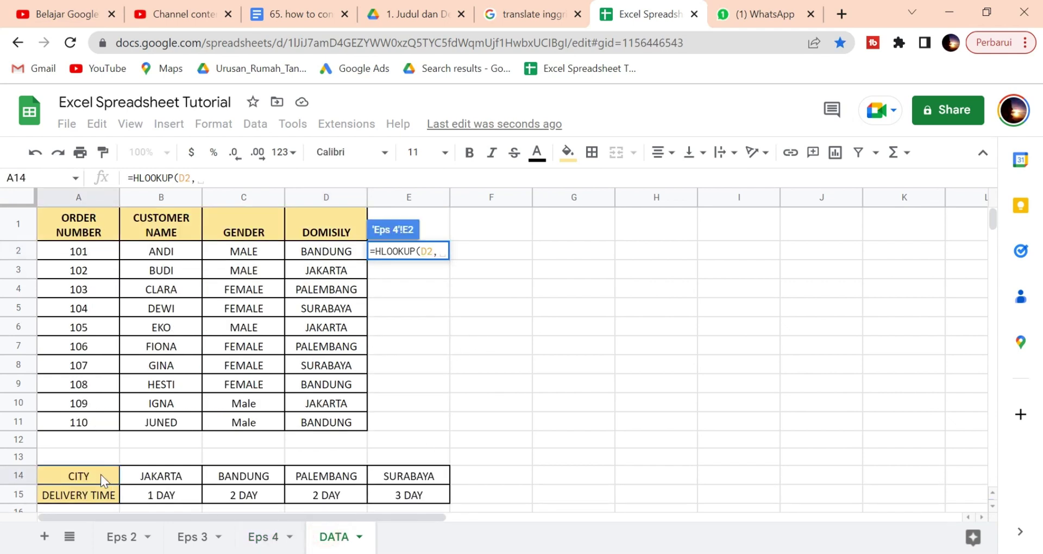
left_click_drag(100, 474, 405, 496)
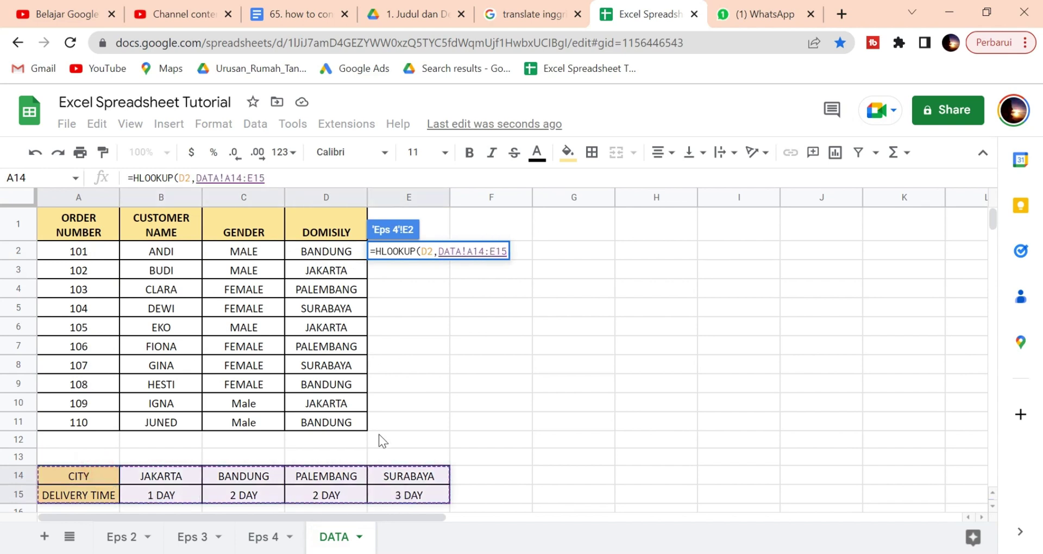
left_click(296, 175)
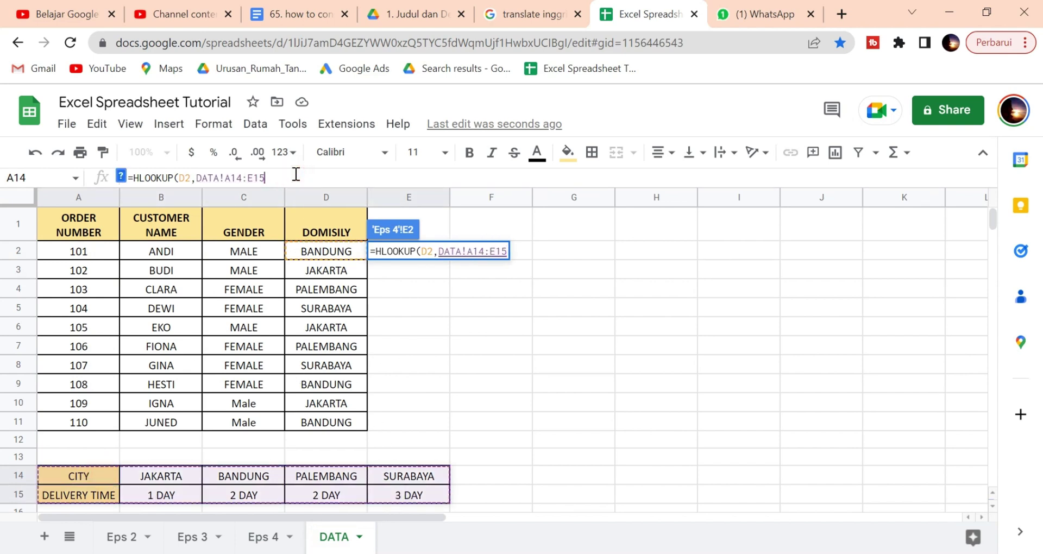
key("F4")
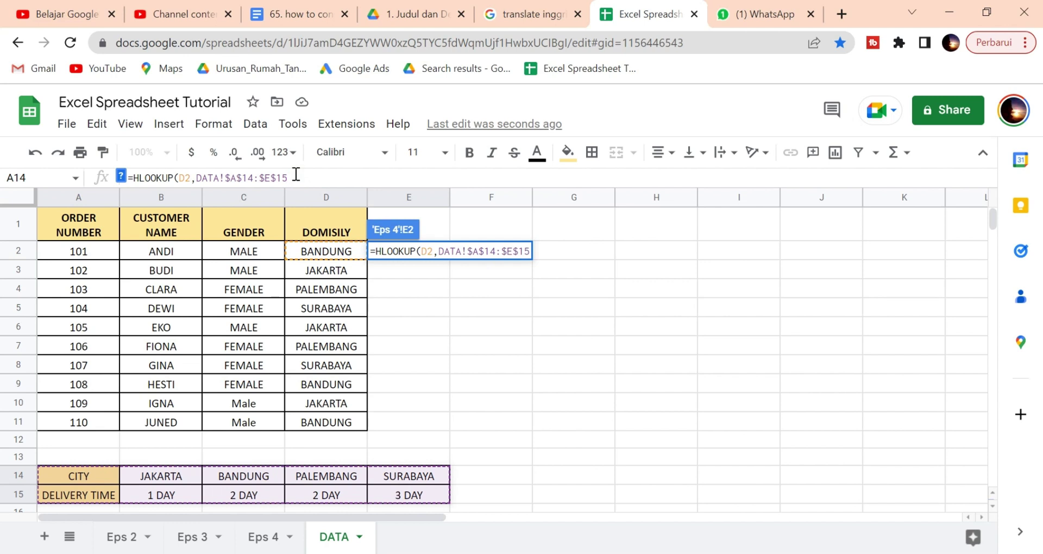
Complete the HLOOKUP in E2 with row index 2 and exact match 0.
type(",")
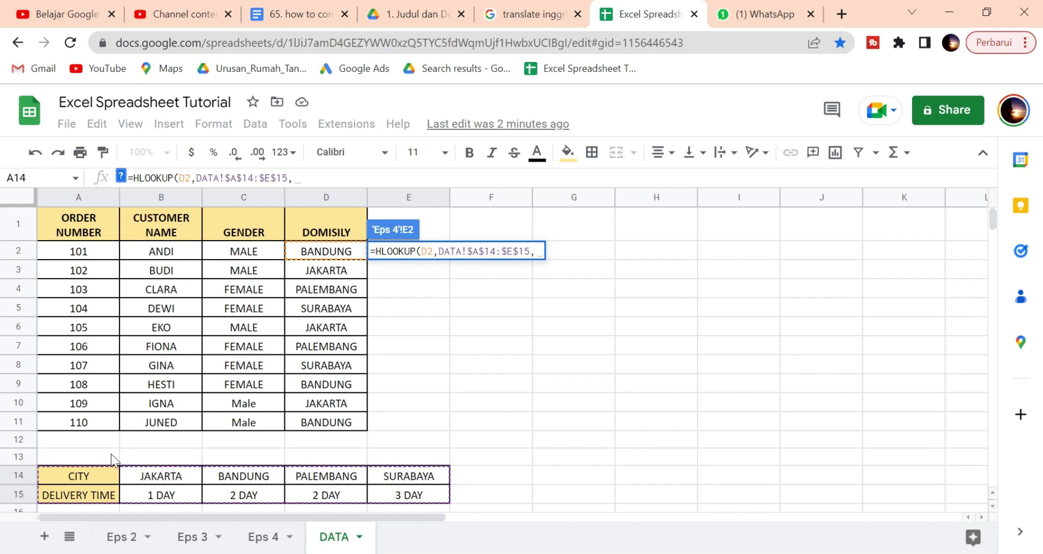
type("2")
type(",0")
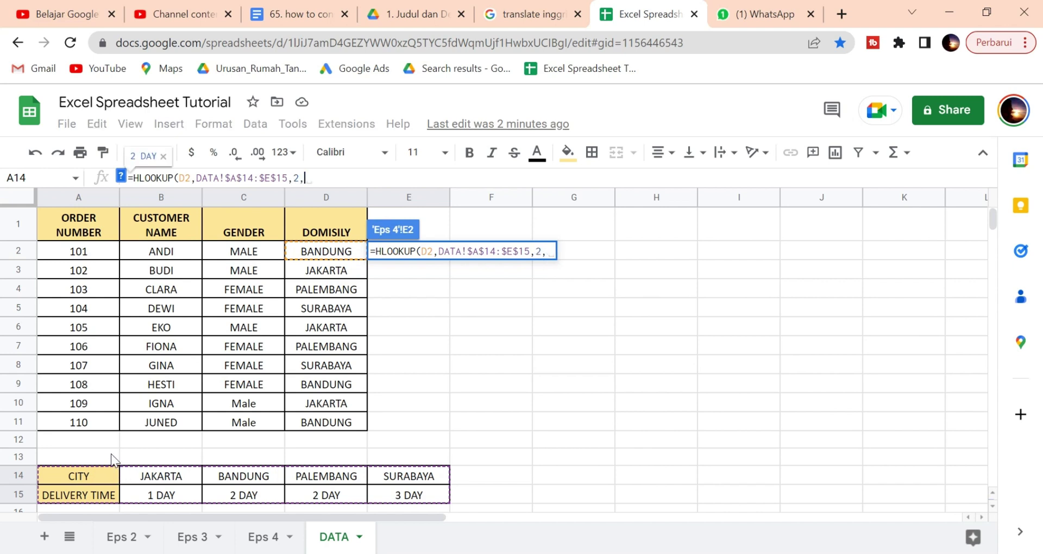
type(")")
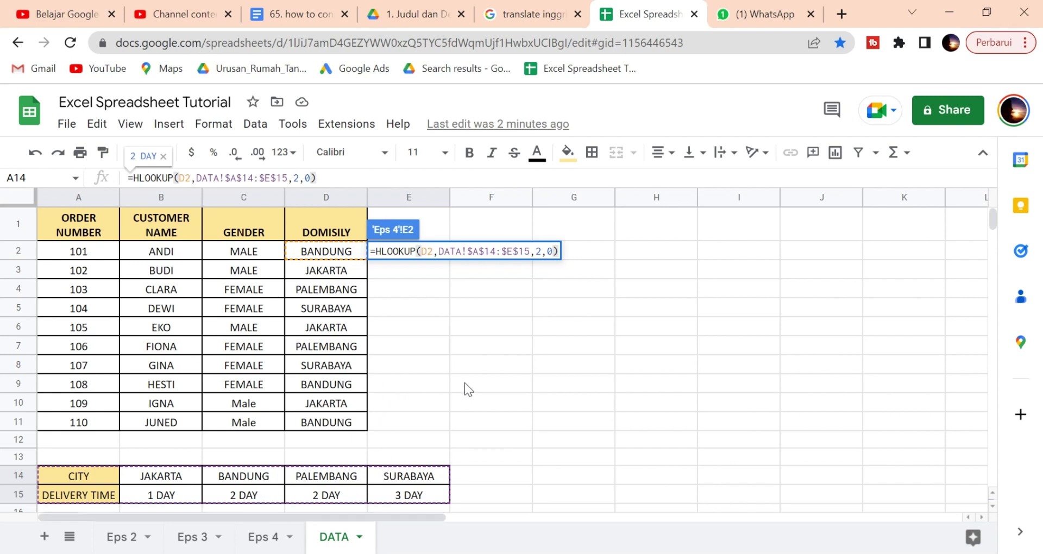
key("Return")
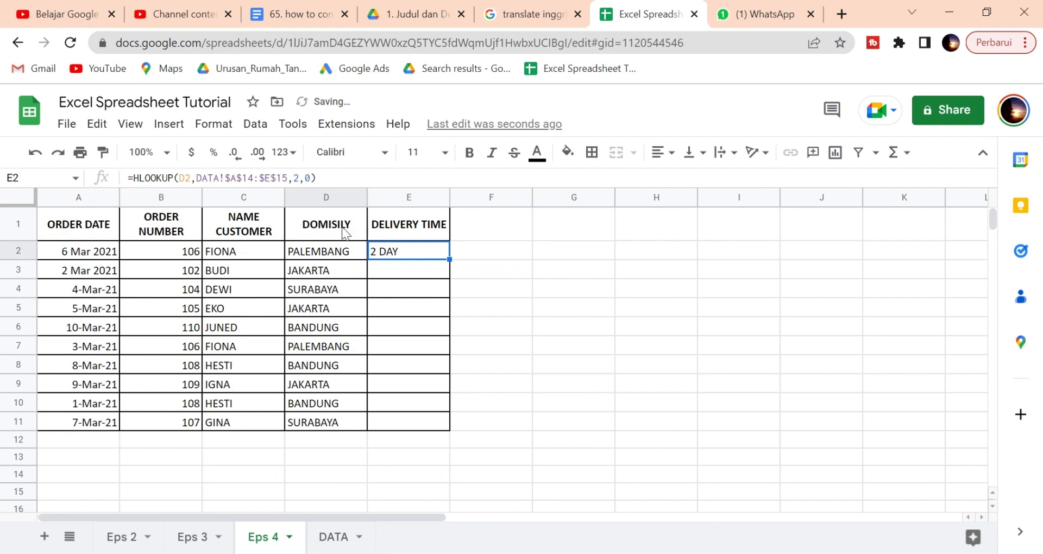
Fill the D2:E2 lookup formulas down through row 11 to complete the DELIVERY TIME column.
left_click(307, 254)
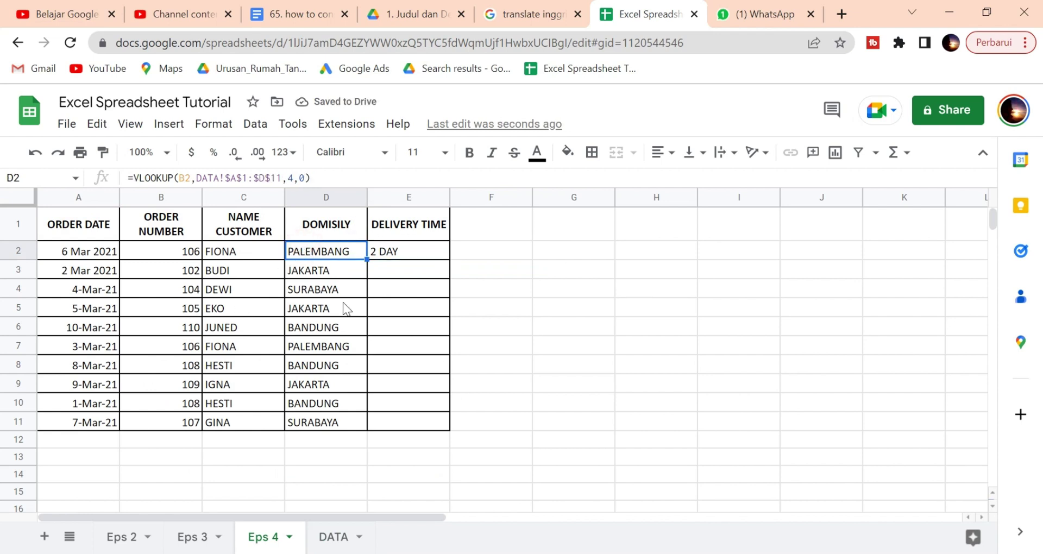
left_click(398, 253)
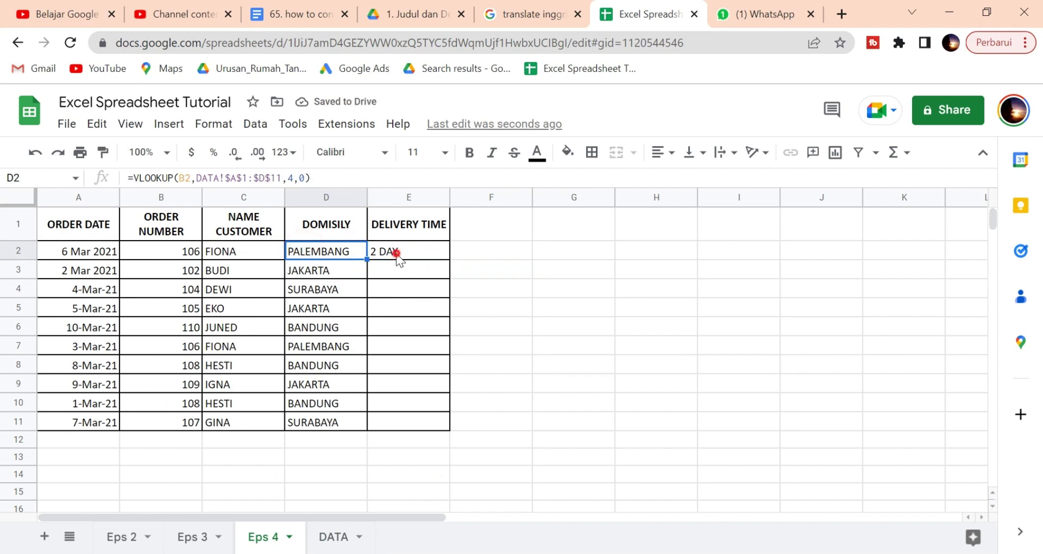
left_click(348, 254)
left_click(345, 251)
left_click_drag(345, 253, 405, 249)
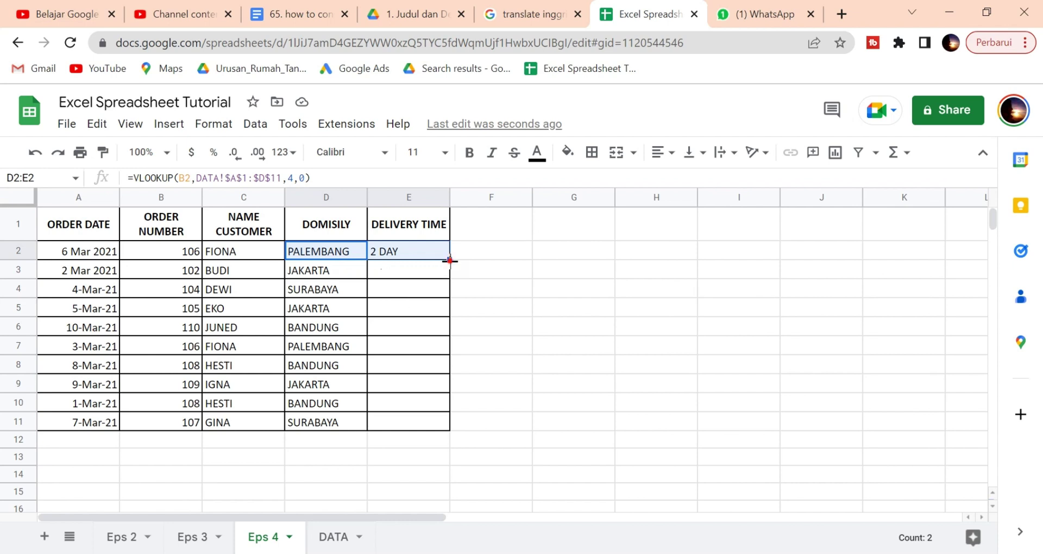
left_click_drag(450, 259, 437, 426)
left_click(468, 419)
left_click(408, 251)
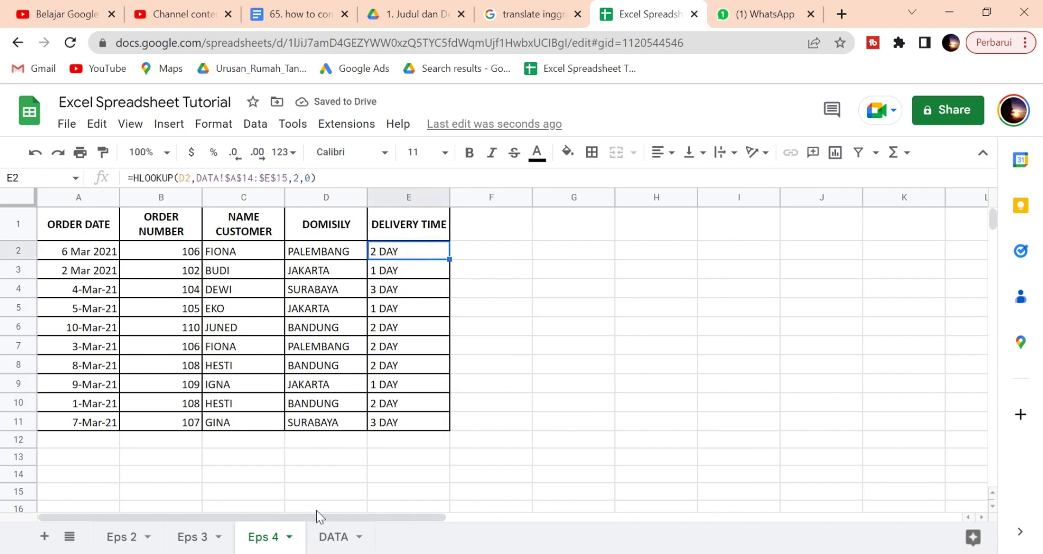
Compare the delivery times on Eps 4 with the Palembang, Surabaya and Bandung entries in the DATA sheet's city table.
left_click(325, 535)
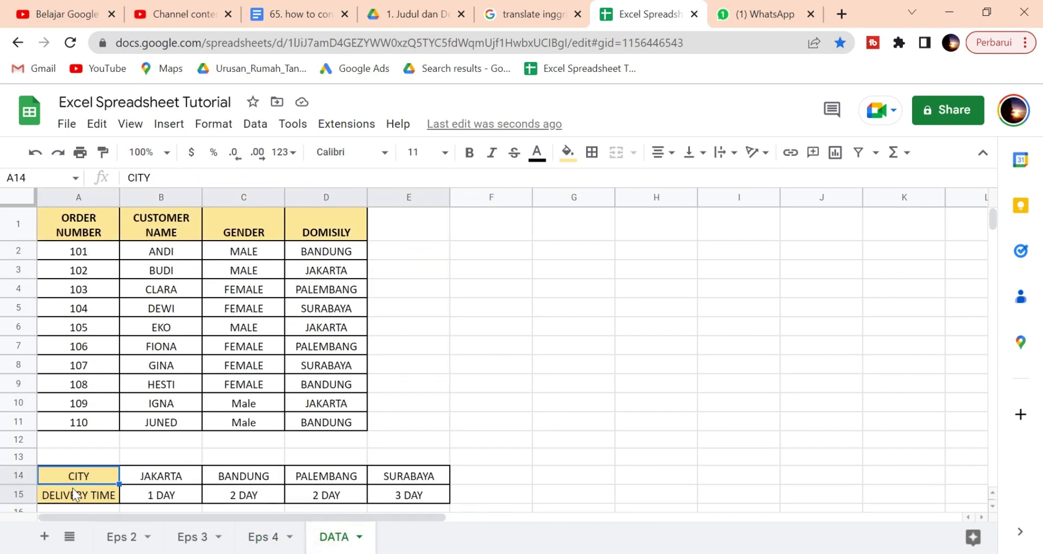
left_click_drag(321, 479, 329, 496)
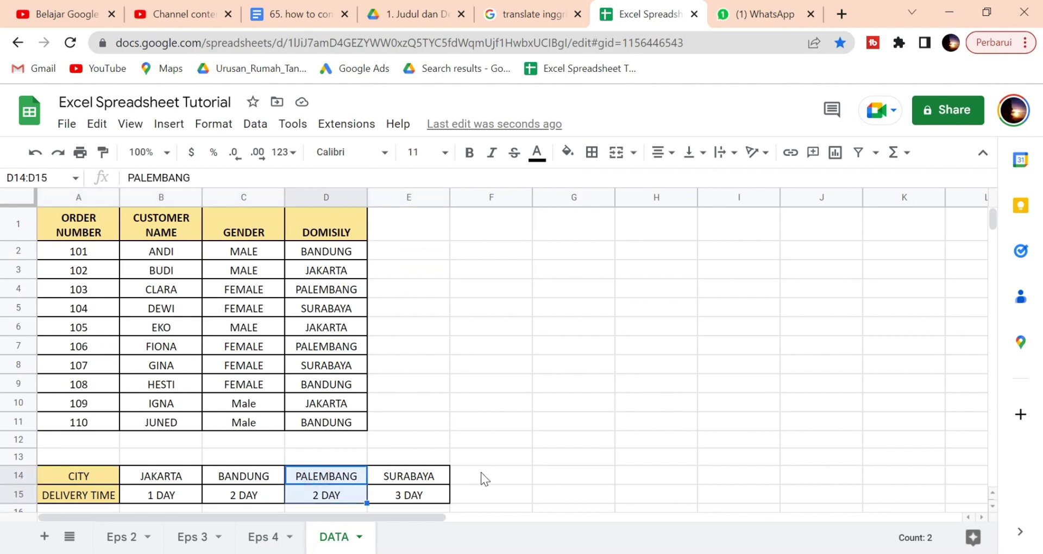
left_click_drag(426, 473, 428, 490)
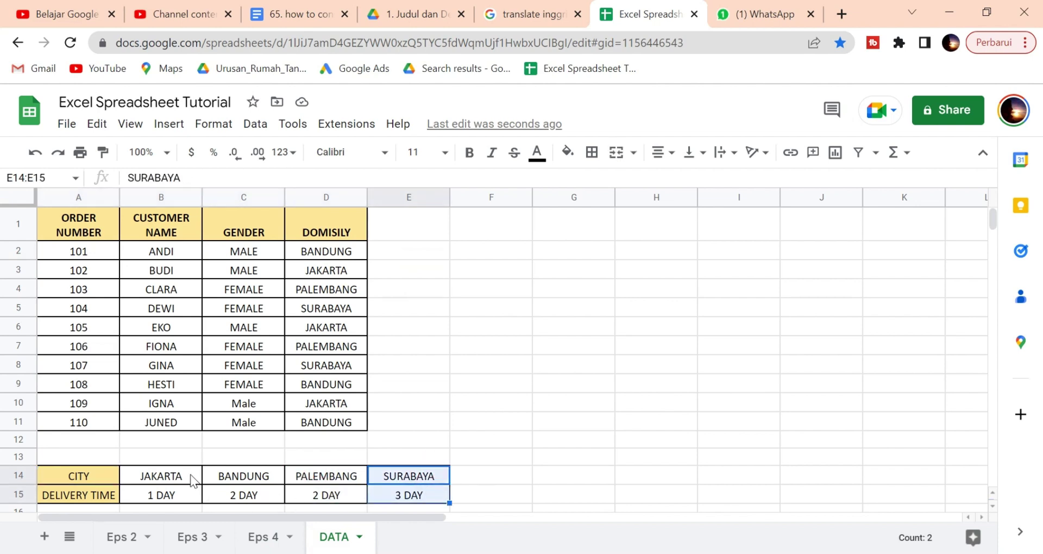
left_click_drag(190, 474, 233, 487)
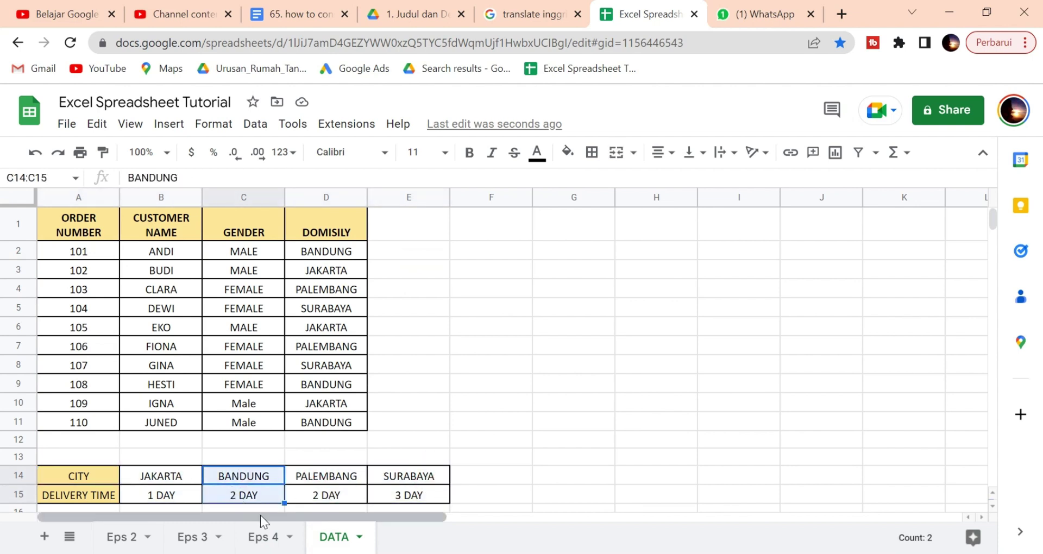
left_click(267, 537)
left_click(417, 329)
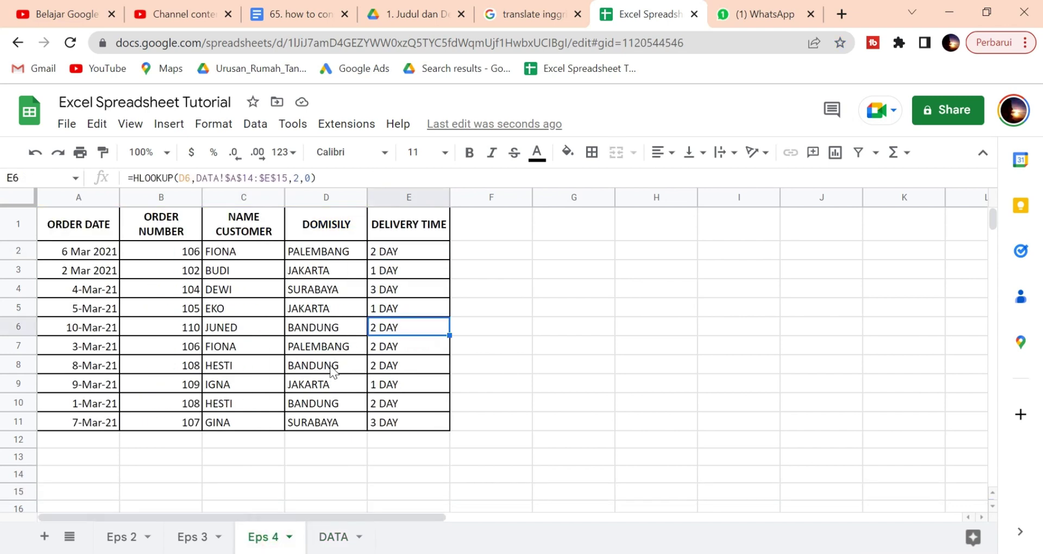
left_click_drag(326, 367, 427, 368)
left_click(479, 366)
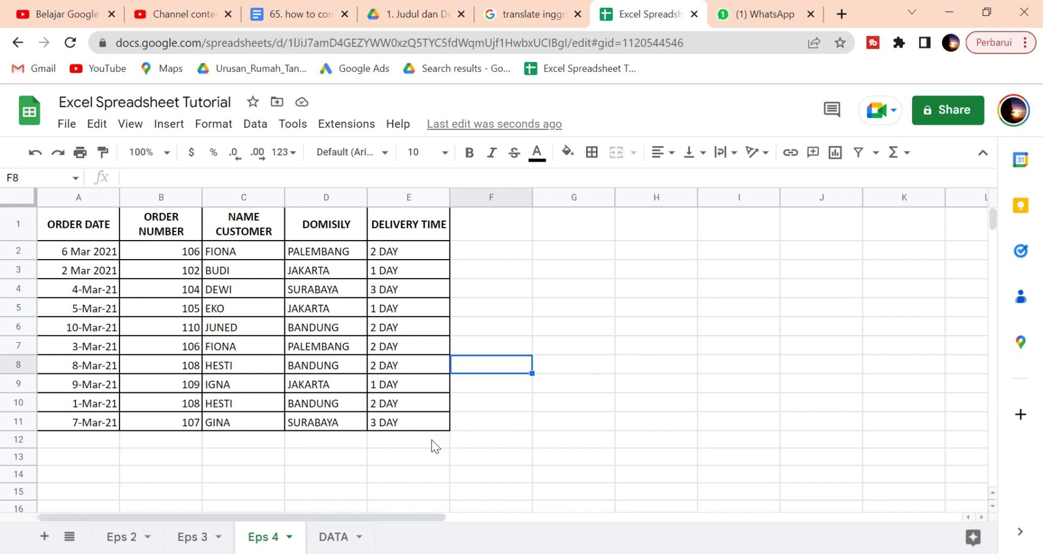
left_click(454, 468)
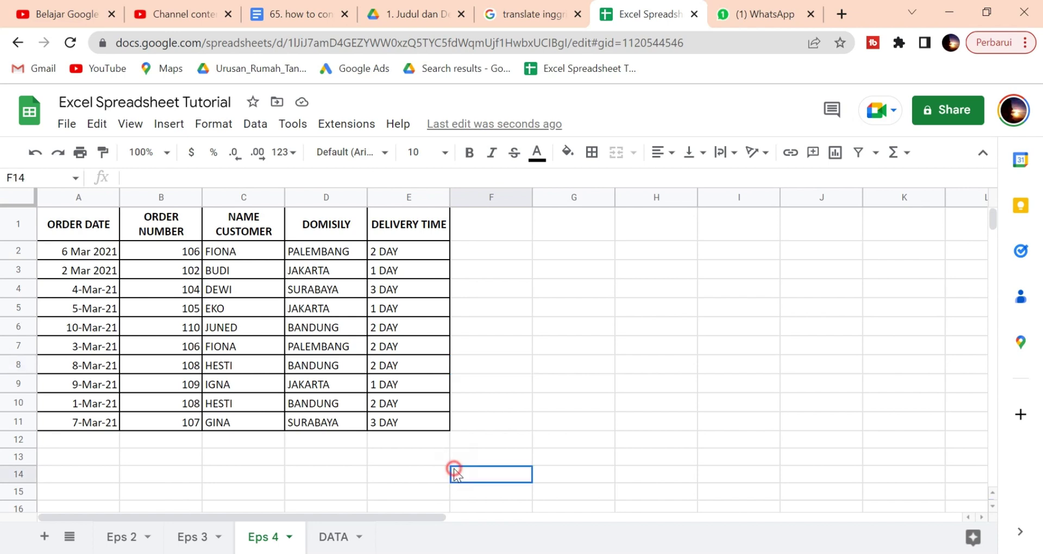
left_click(454, 387)
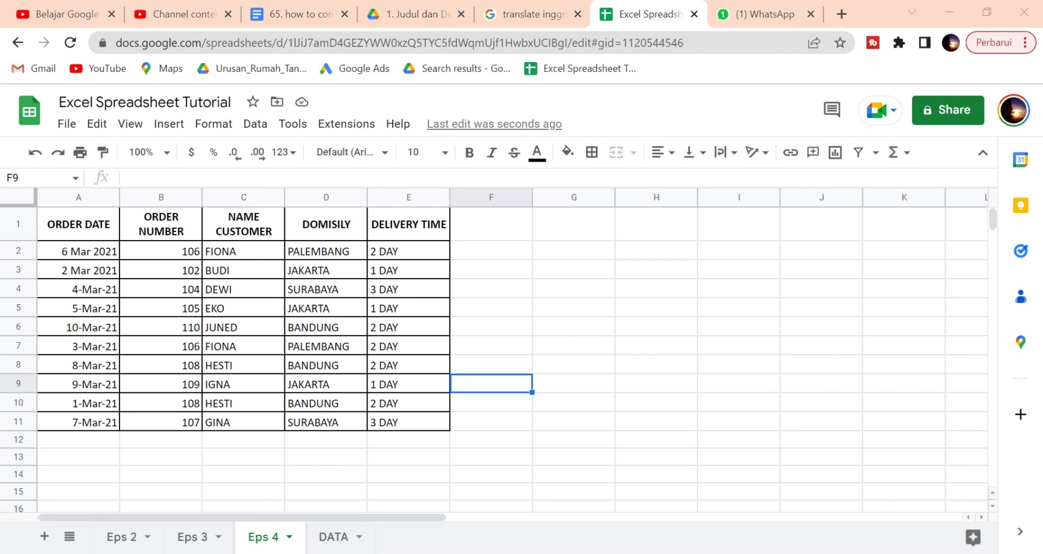
left_click(310, 553)
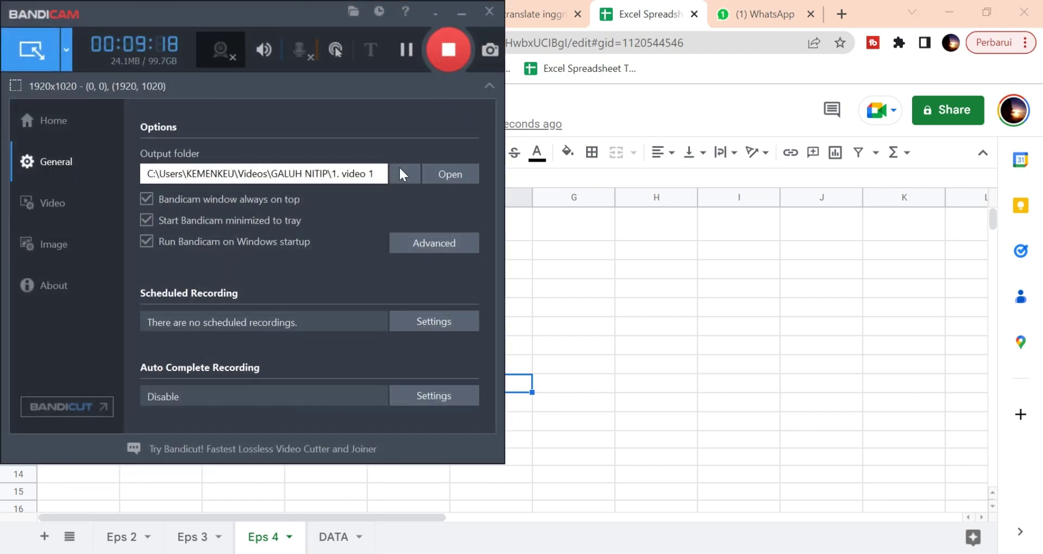